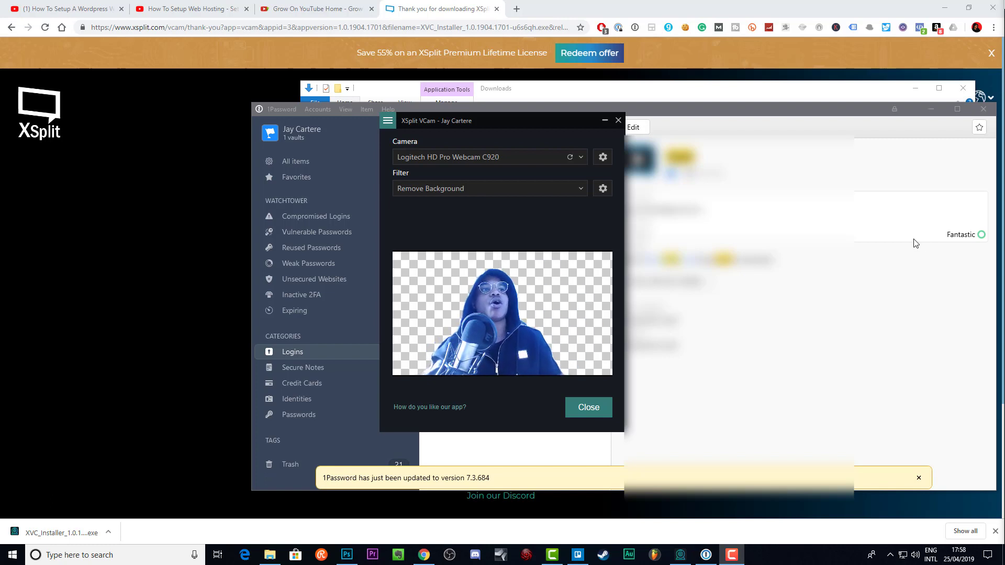
- Try the Original Background filter, then return to Remove Background
click(504, 188)
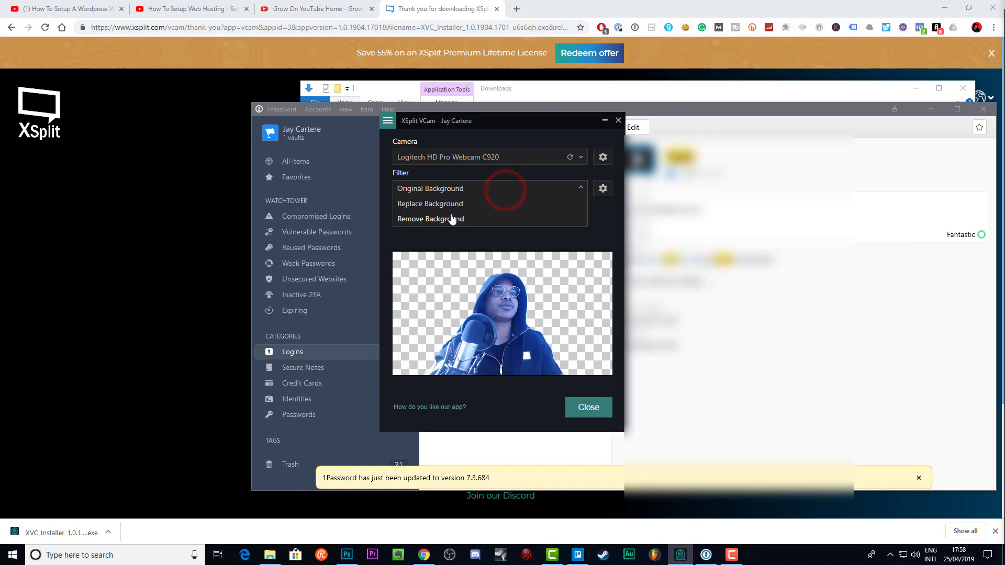
click(453, 189)
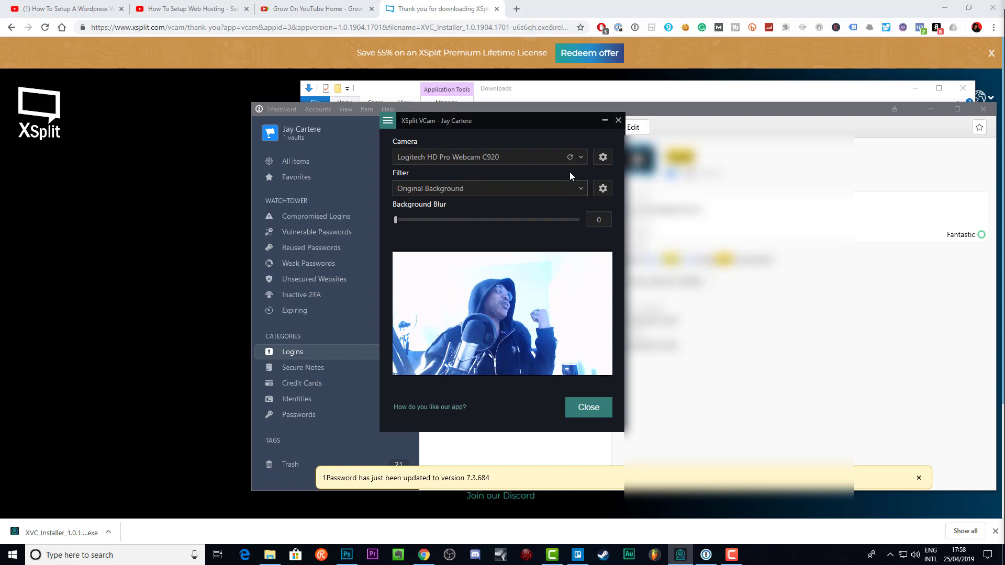
click(579, 190)
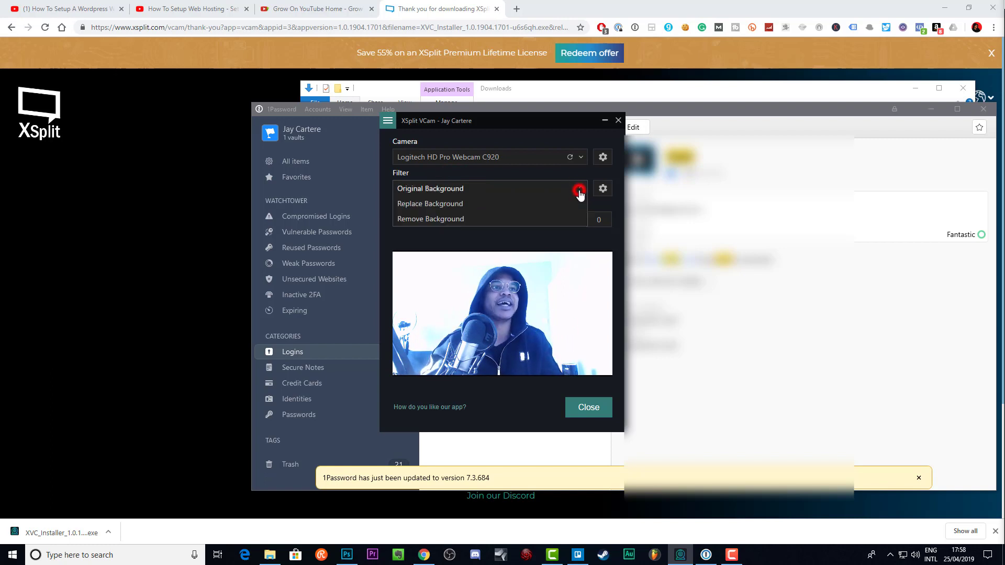
click(453, 220)
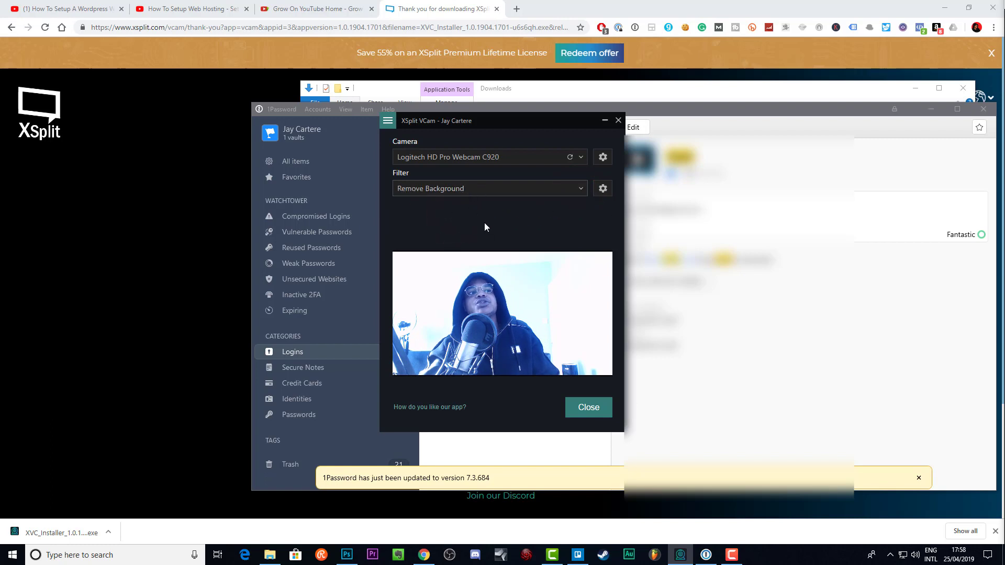
- Try the Replace Background filter, then switch back to Remove Background
click(580, 191)
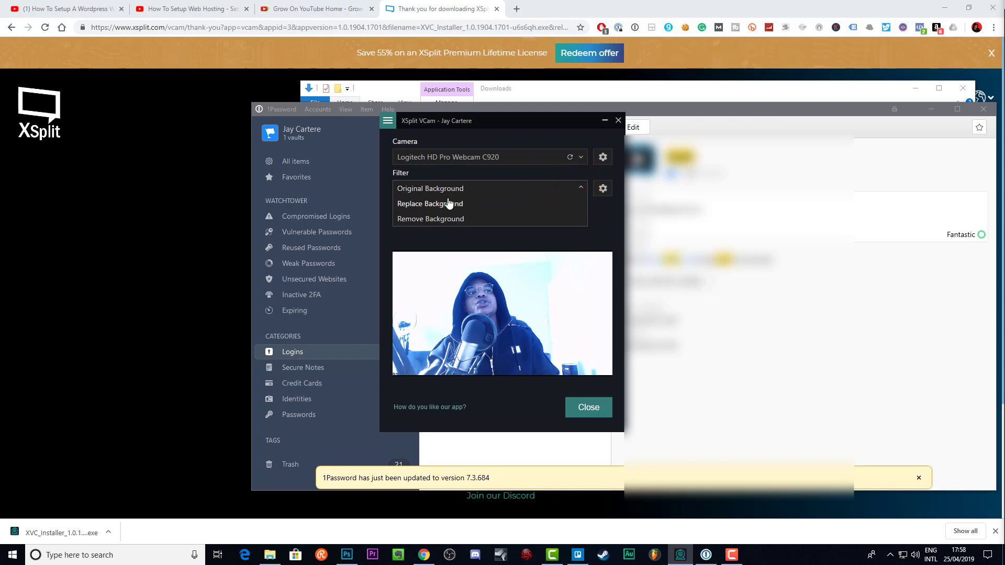
click(448, 203)
click(580, 189)
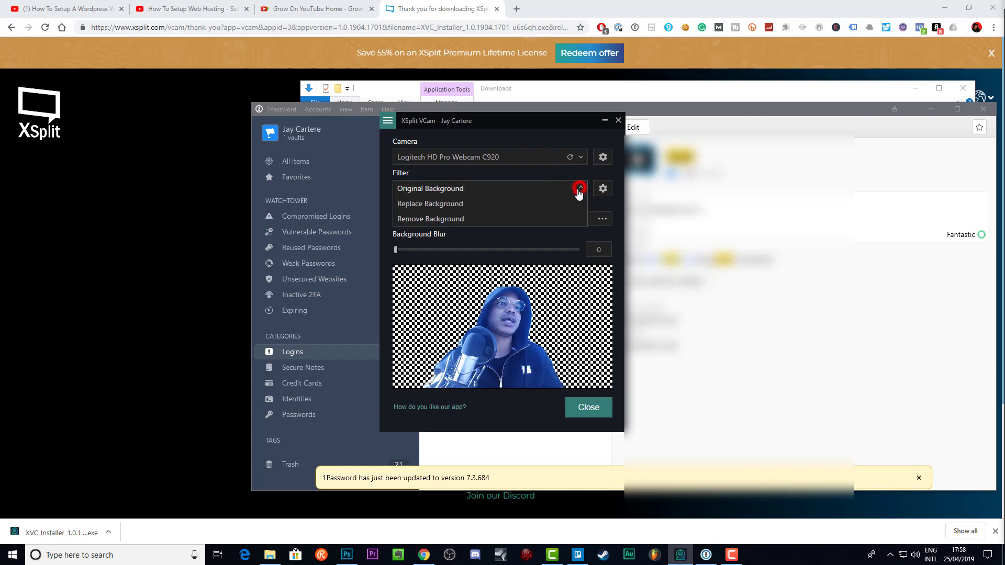
click(477, 220)
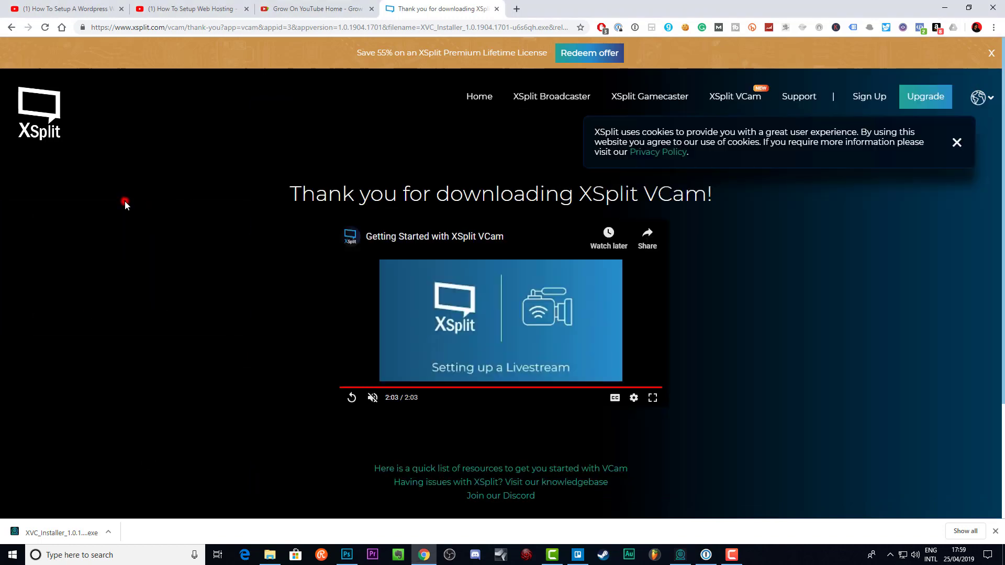
- Clear the desktop, show Chrome's Grow On YouTube tab, and bring XSplit VCam back on top
click(124, 201)
key(ctrl+shift+Tab)
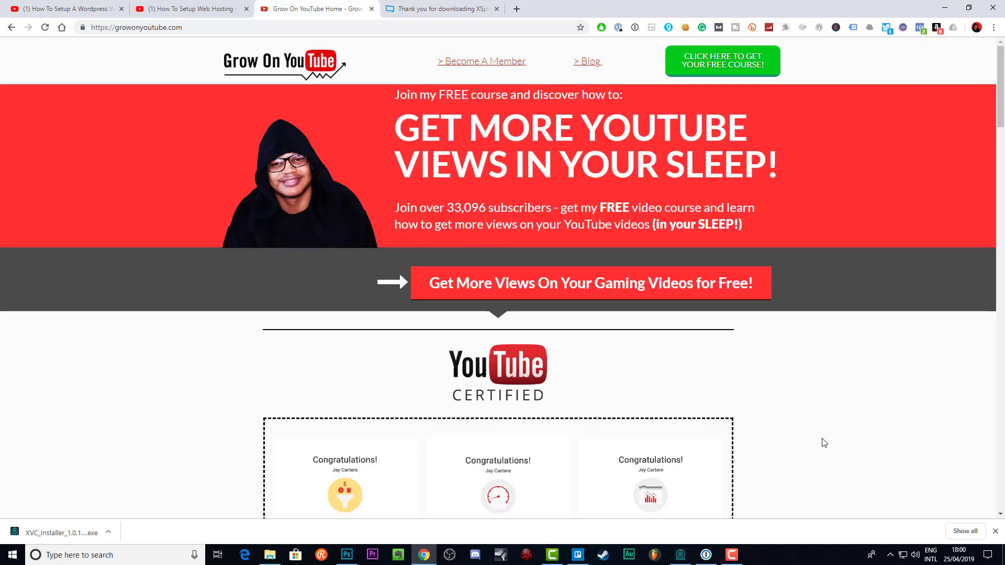
click(687, 560)
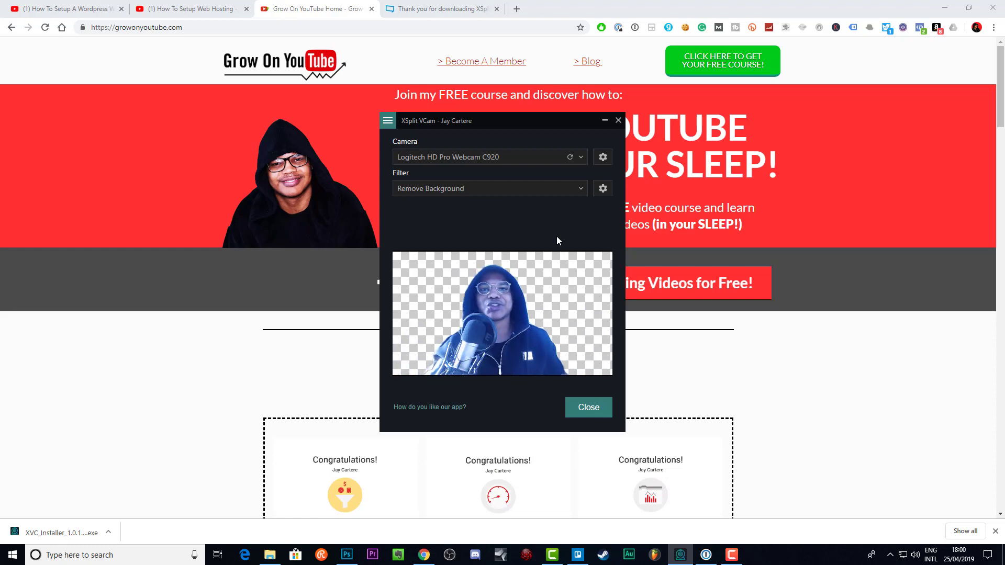
- Move the VCam window to the right side of the screen, then close it
click(517, 120)
drag(524, 122, 778, 193)
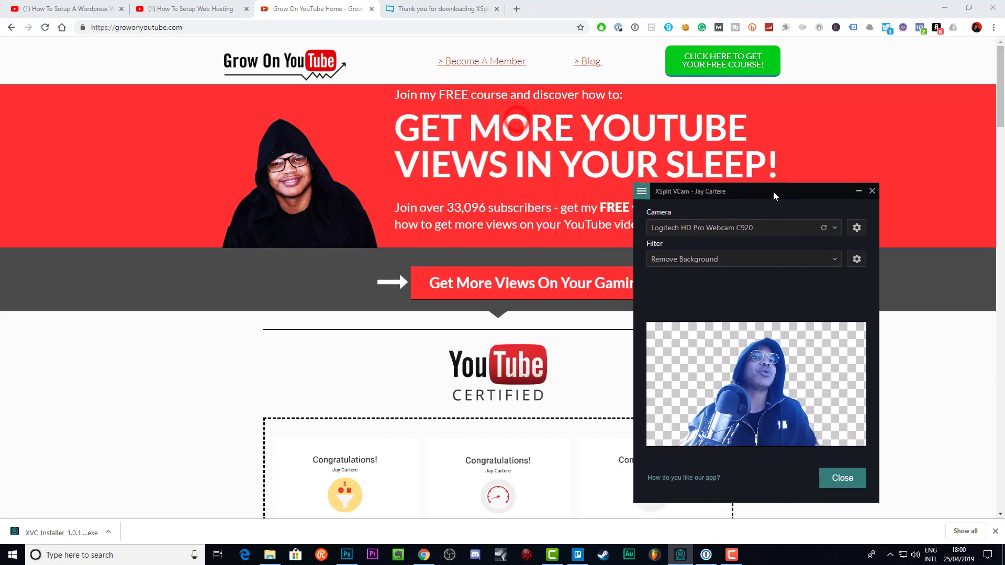
click(846, 480)
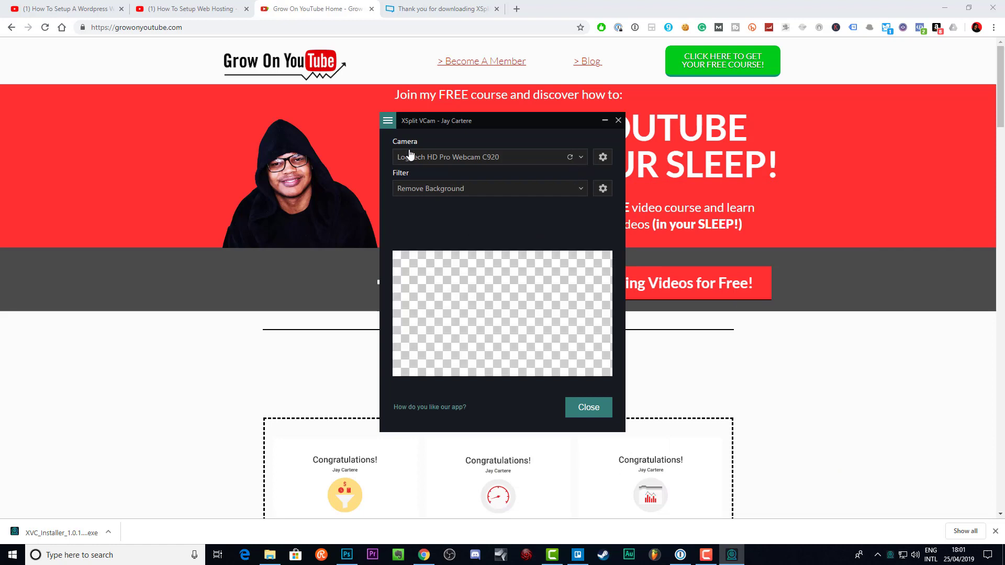
- Run VCam's Calibrate… and continue once the hardware tests finish
click(389, 123)
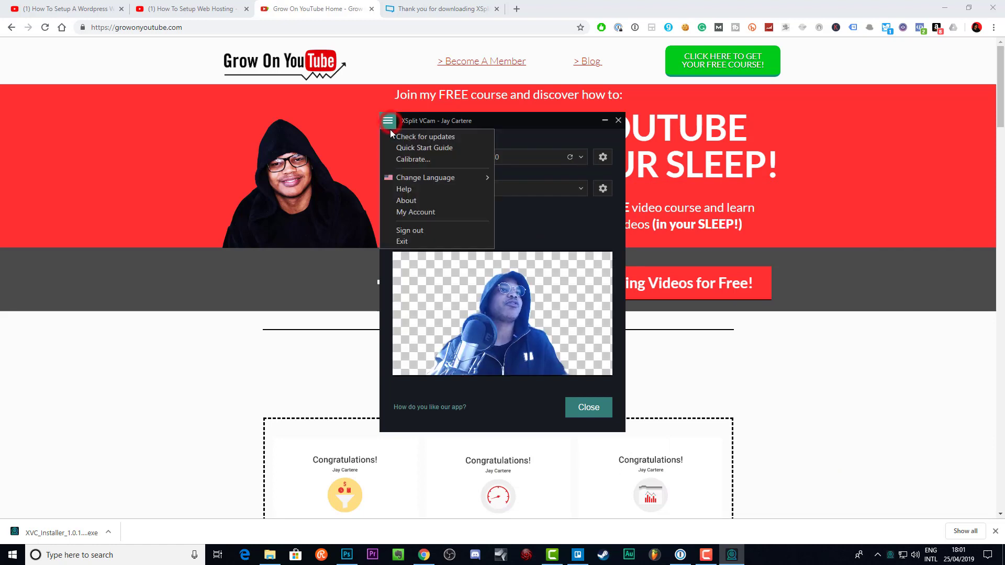
click(413, 157)
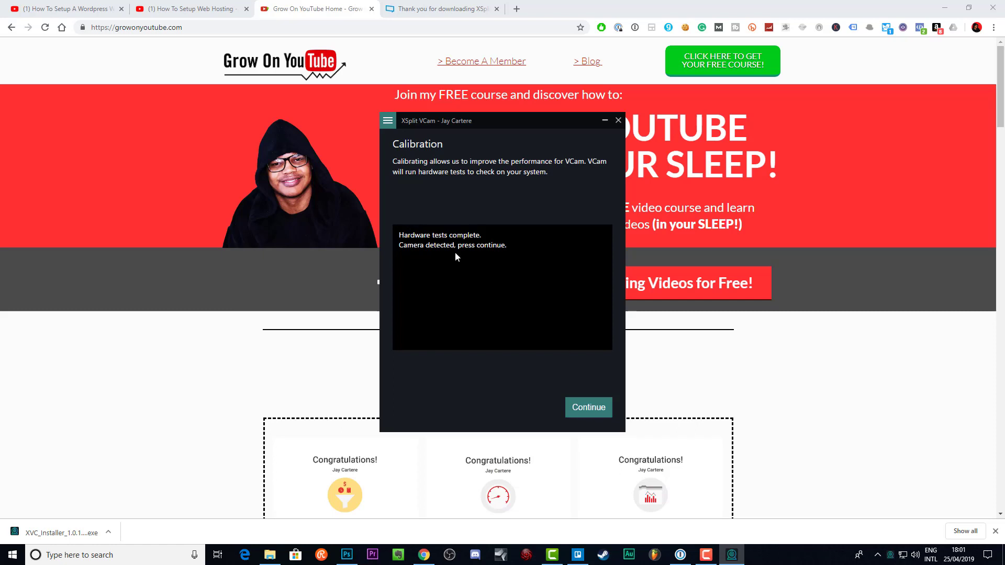
click(589, 408)
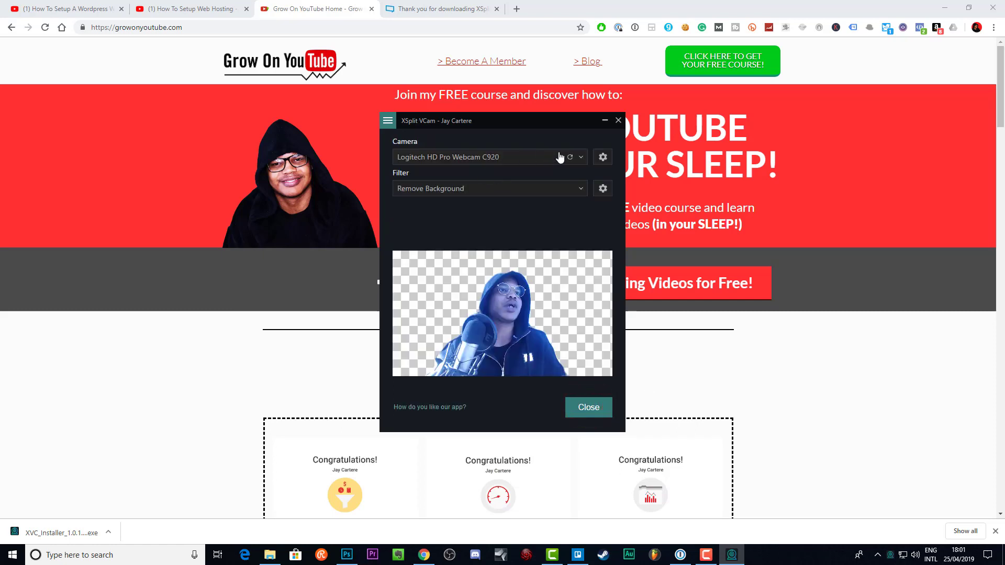
- Keep the Logitech HD Pro Webcam C920 as the camera and bring up the filter choices
click(580, 158)
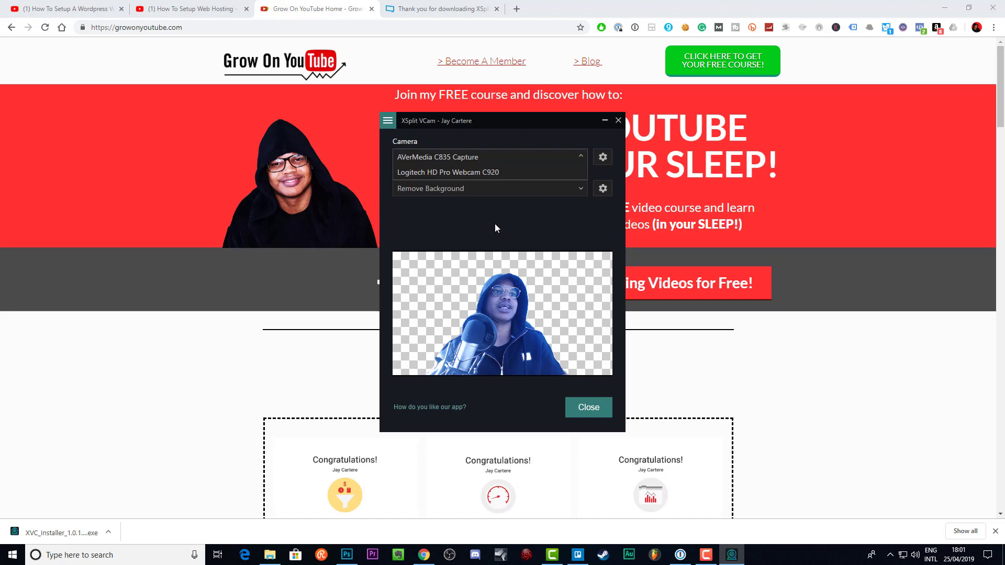
click(495, 172)
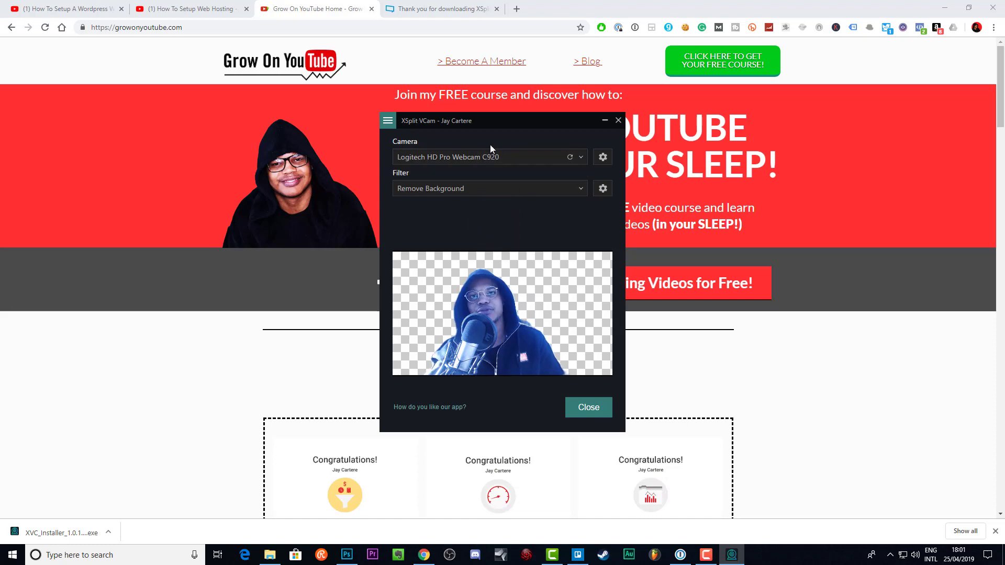
click(581, 189)
- Set the filter to Original Background, showing the full room
click(437, 190)
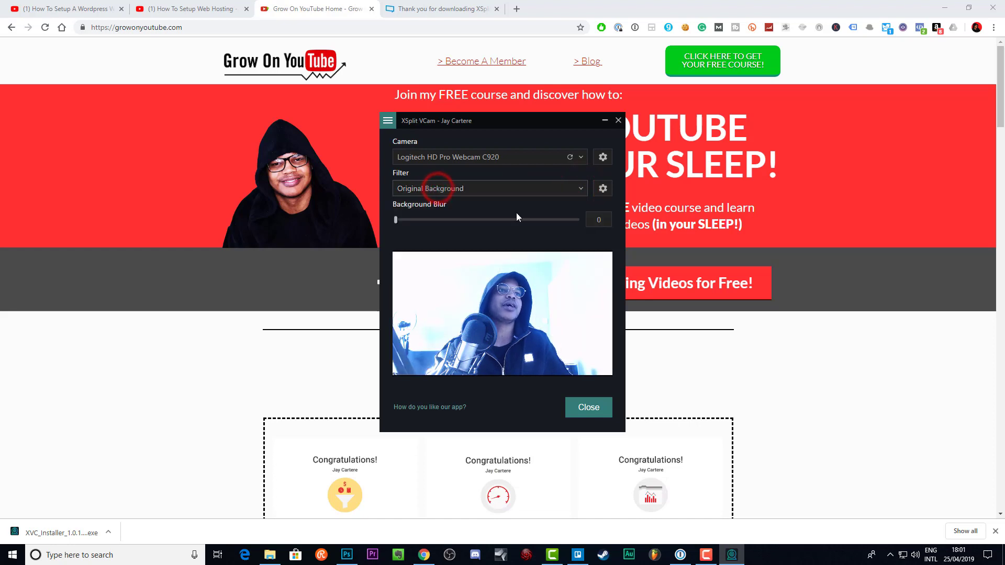
click(578, 190)
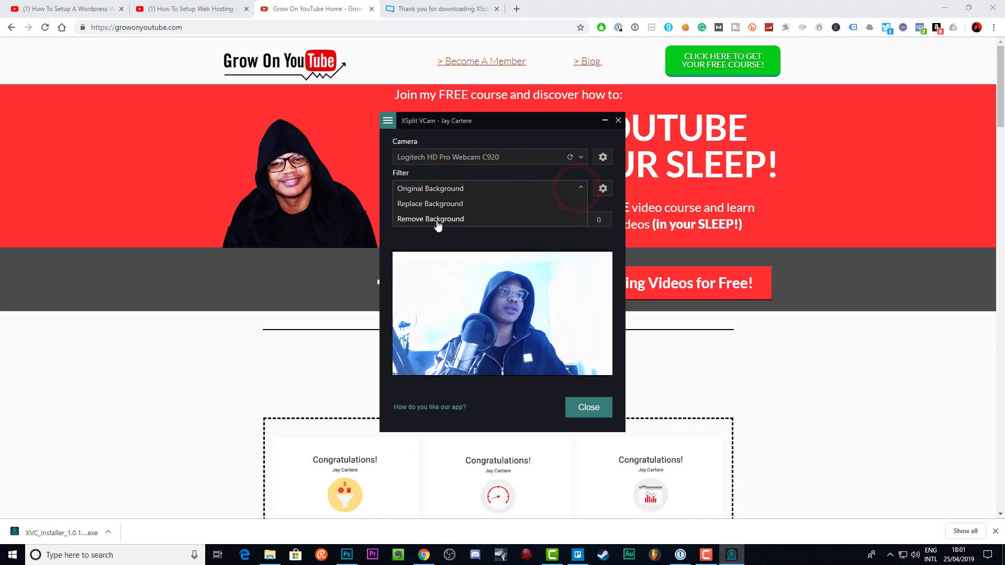
click(553, 245)
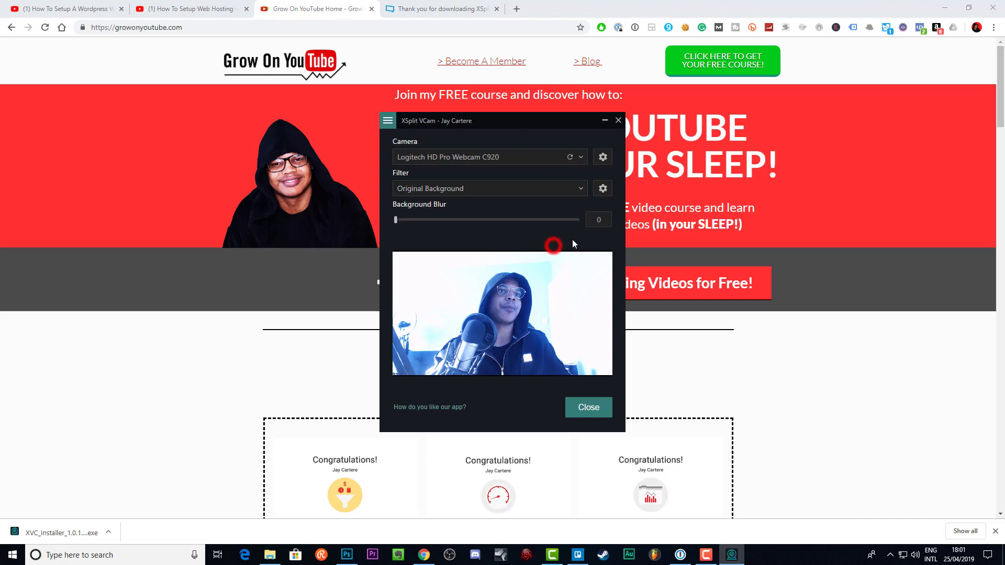
- Look over the main menu and filter performance settings, then reconfirm the Logitech HD Pro Webcam C920
click(388, 120)
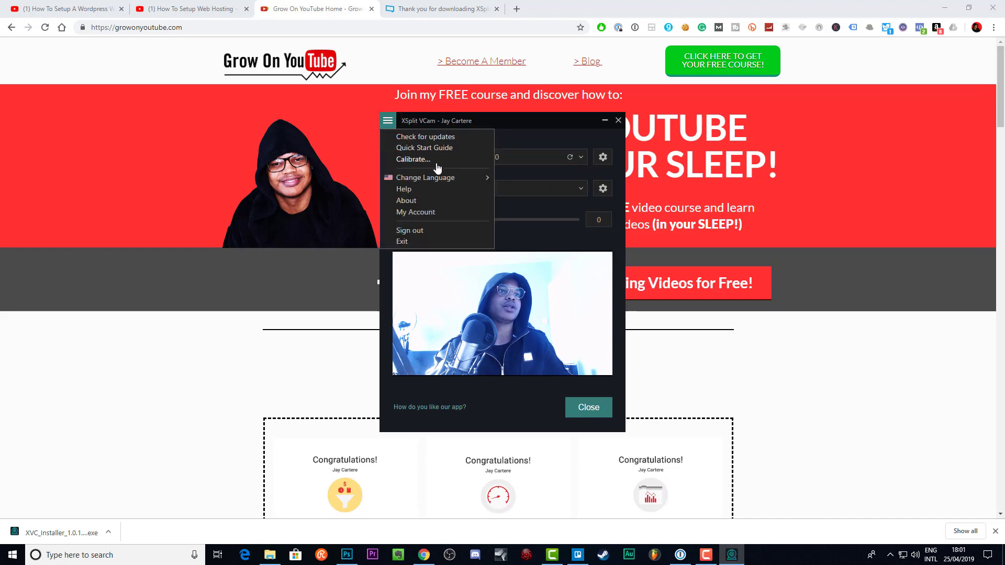
click(604, 238)
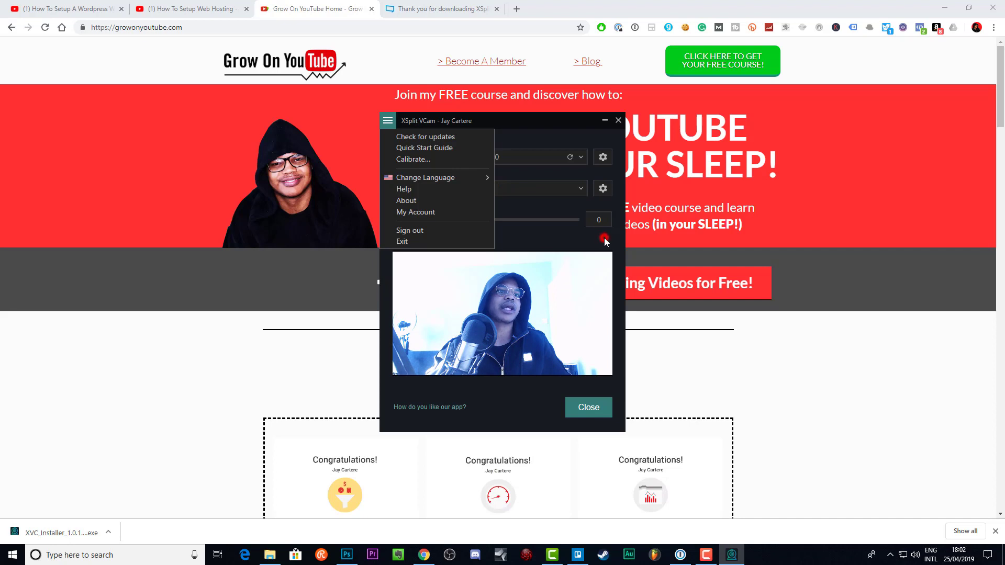
click(602, 190)
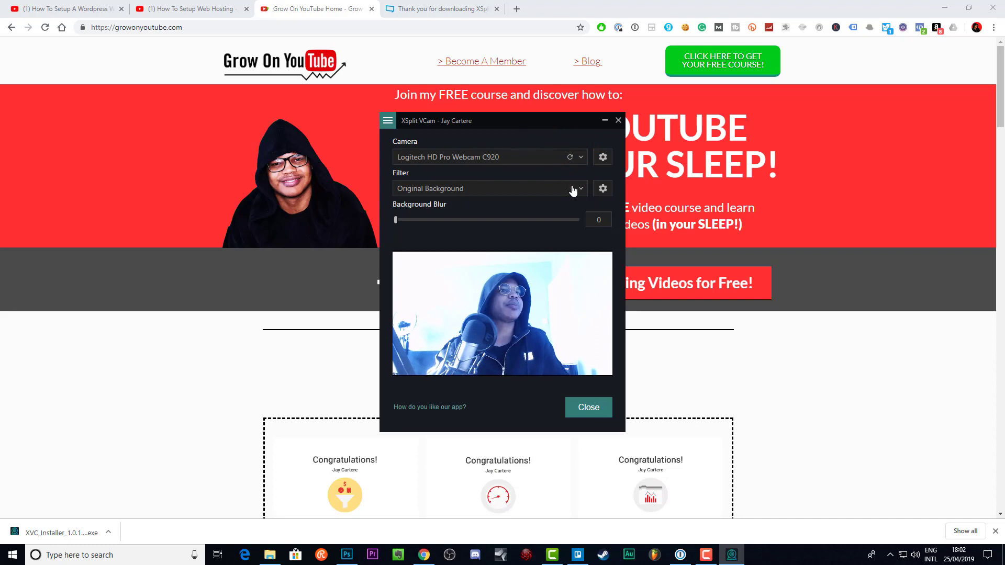
click(391, 125)
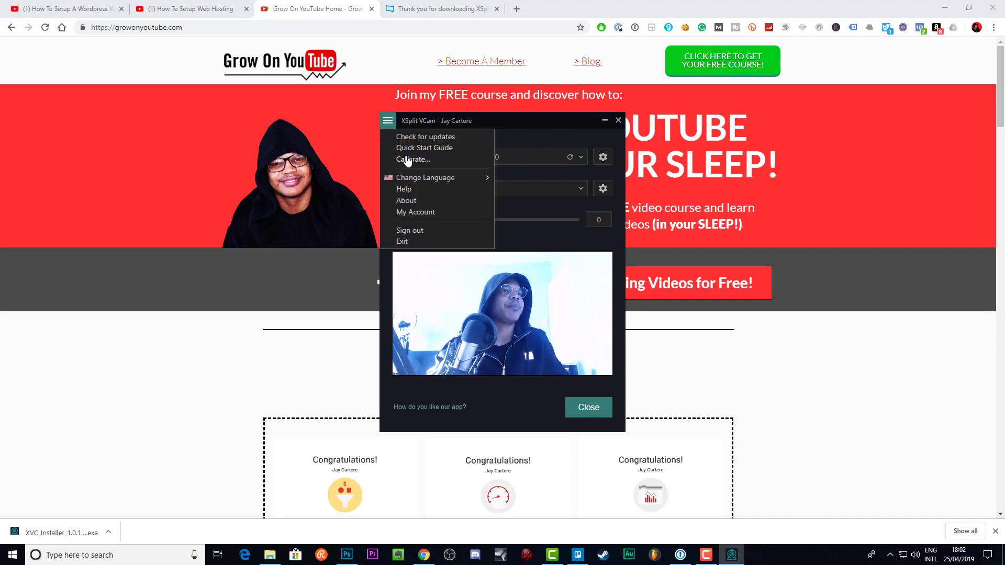
click(532, 145)
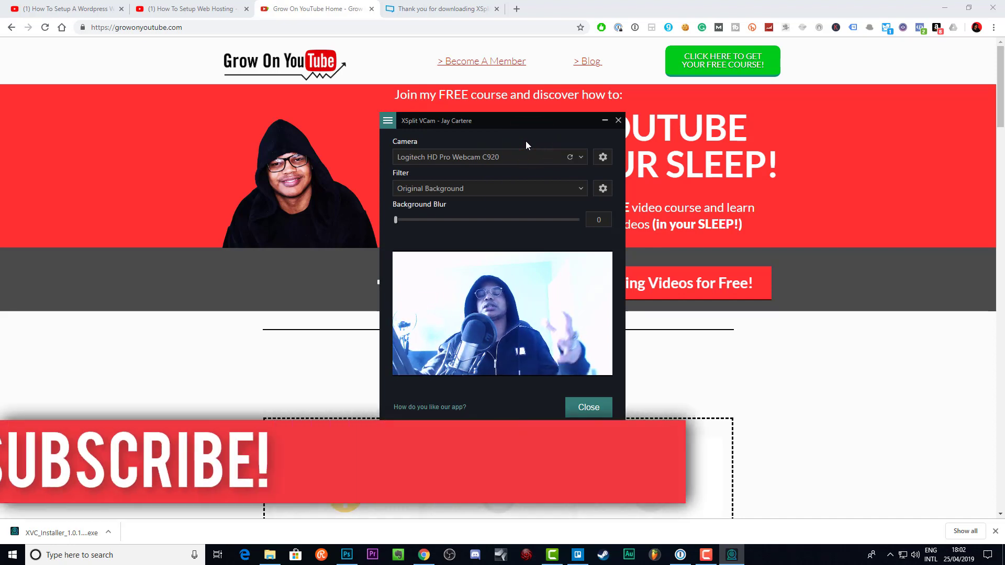
click(582, 158)
click(457, 172)
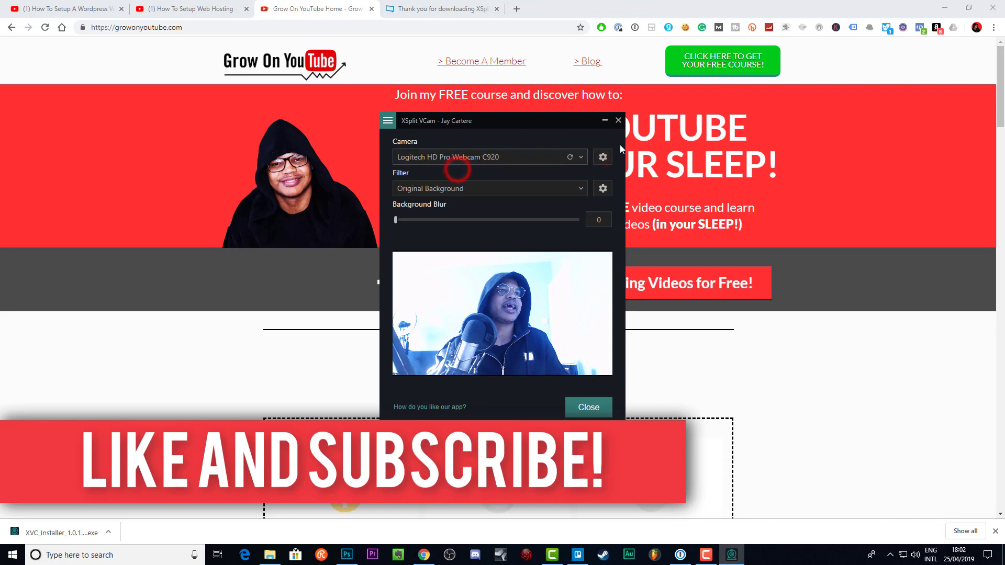
- Try the AVerMedia C835 Capture camera, then switch back to the Logitech HD Pro Webcam C920
click(581, 158)
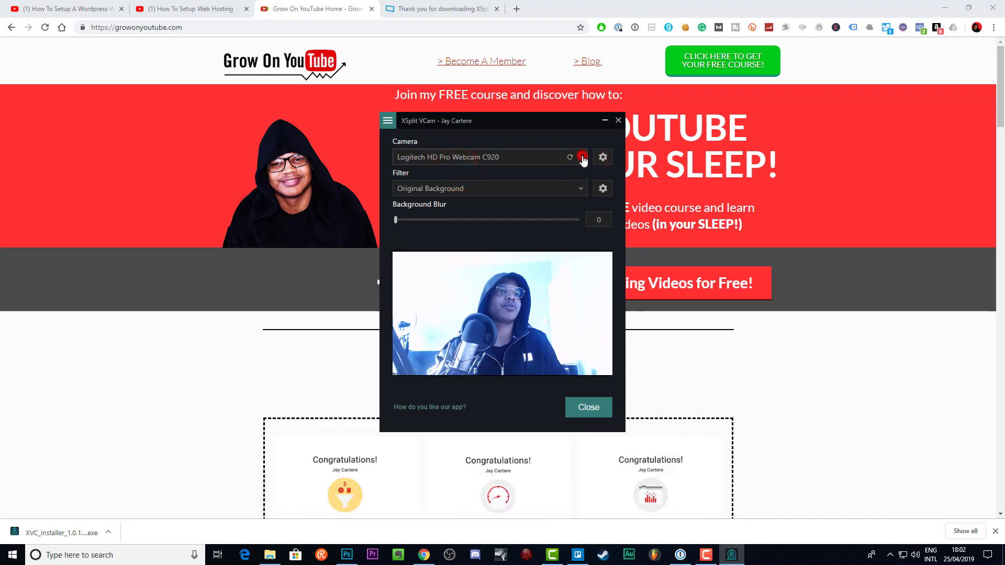
click(462, 157)
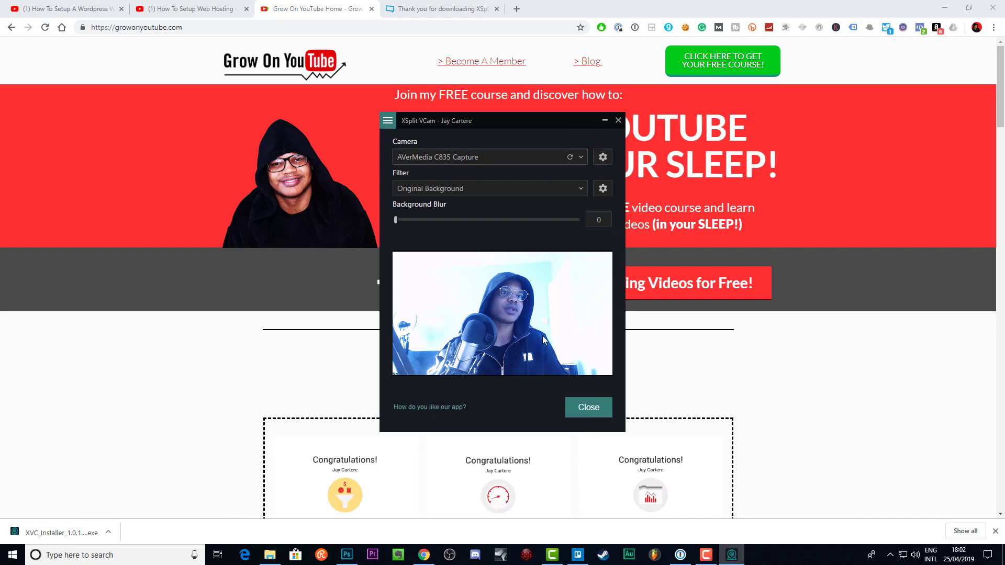
click(581, 156)
click(501, 172)
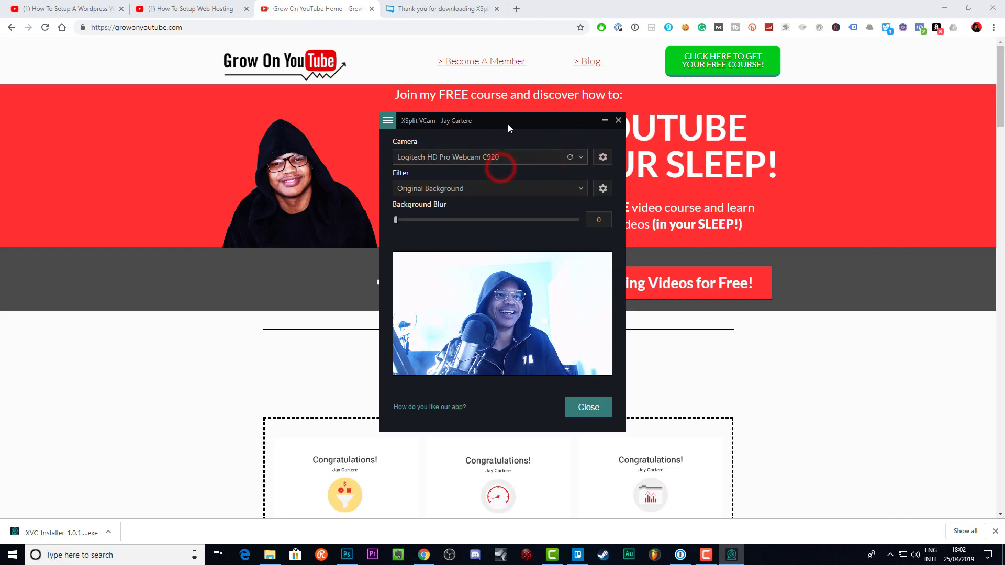
click(580, 188)
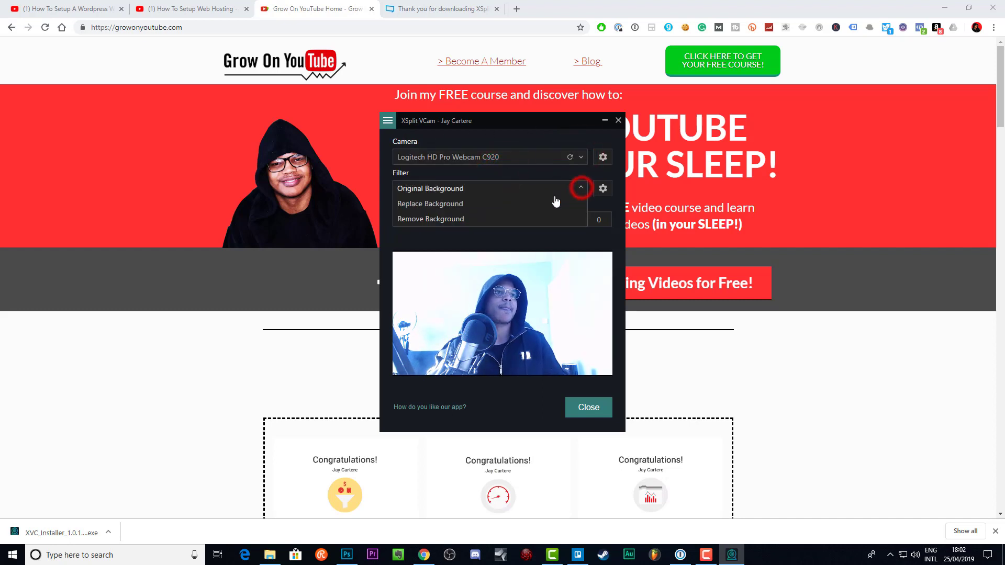
- Apply Remove Background so the person appears over a transparent checkerboard
click(427, 220)
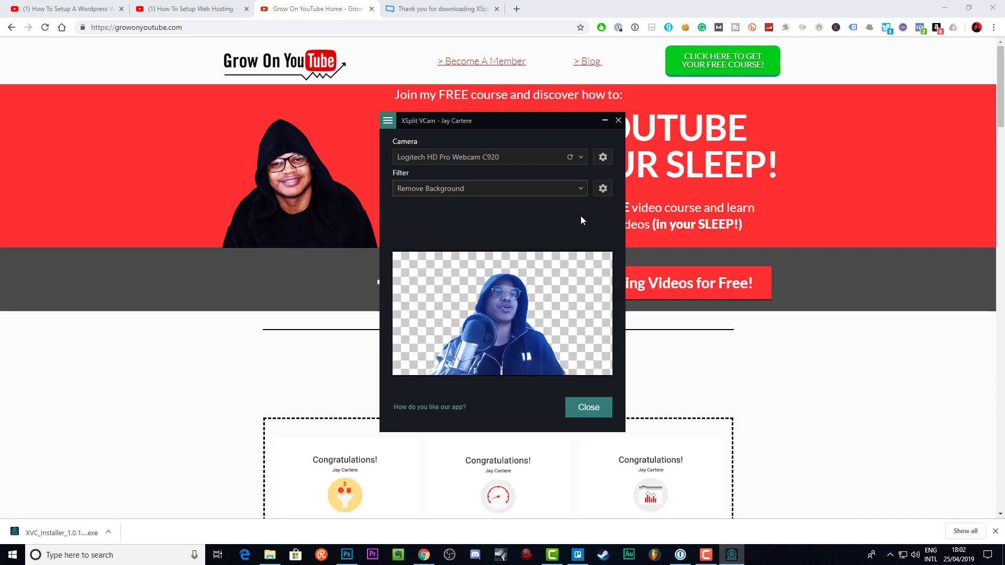
click(388, 124)
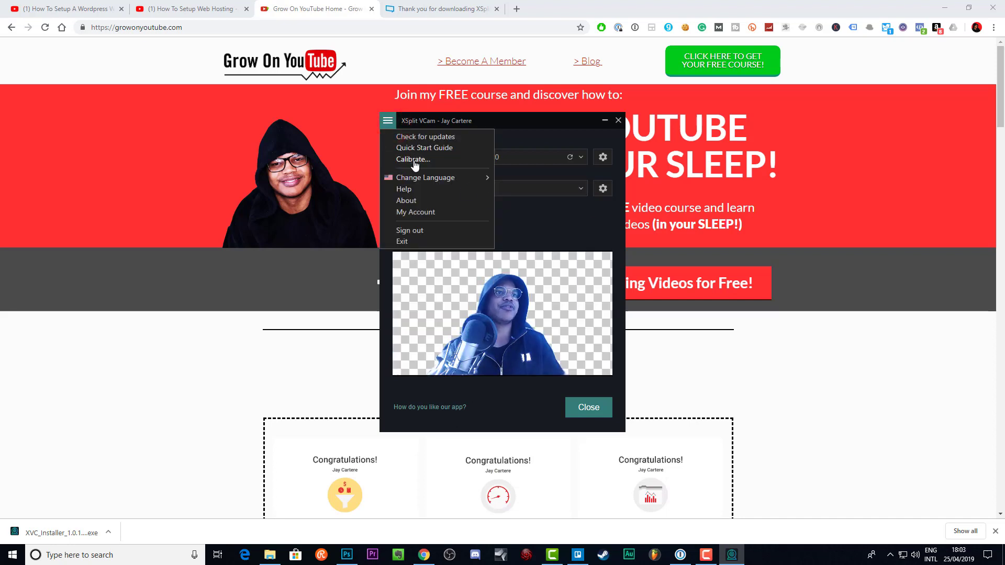
click(581, 228)
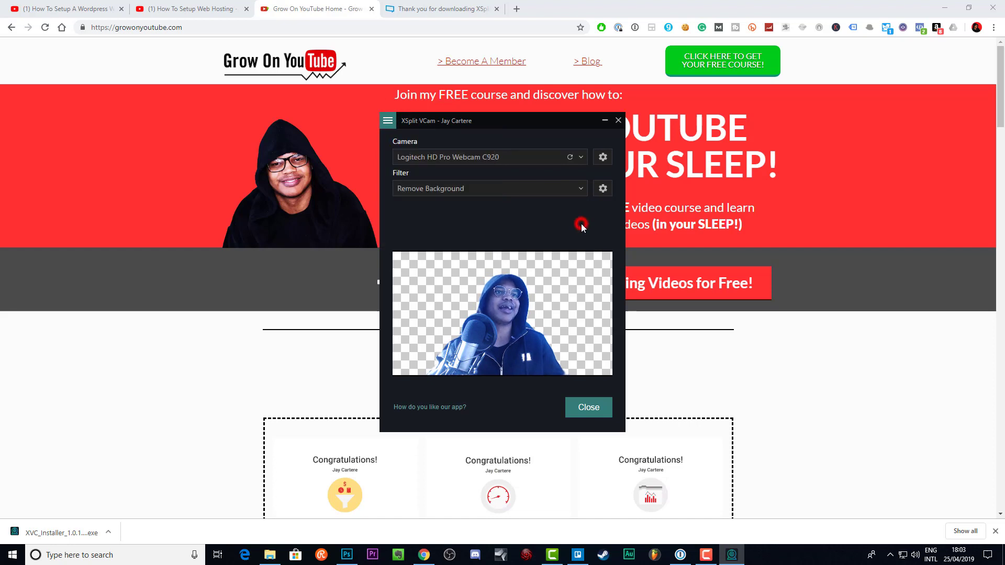
click(388, 121)
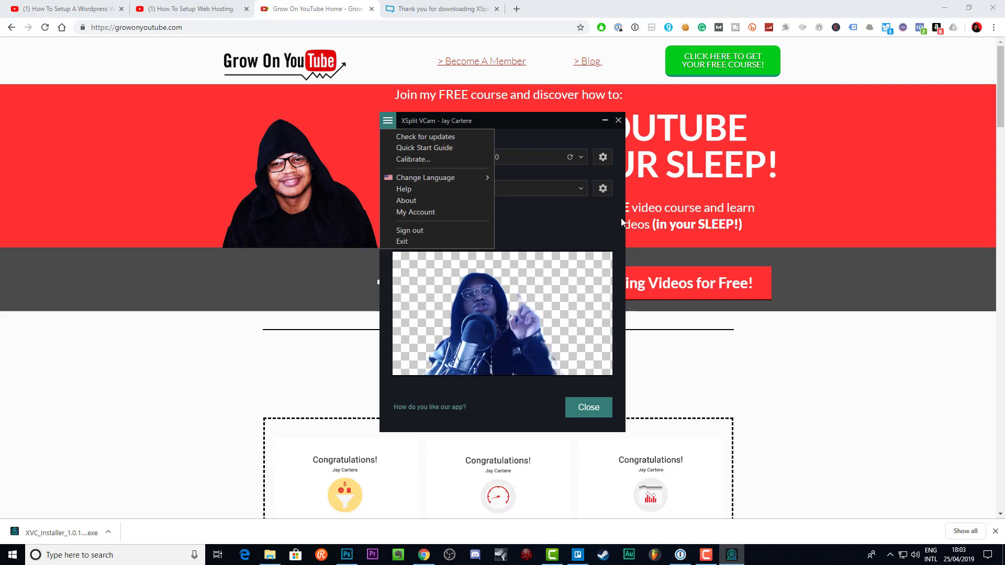
- Calibrate background removal, then show the filter's acceleration, High quality and Remove Chair options
click(447, 160)
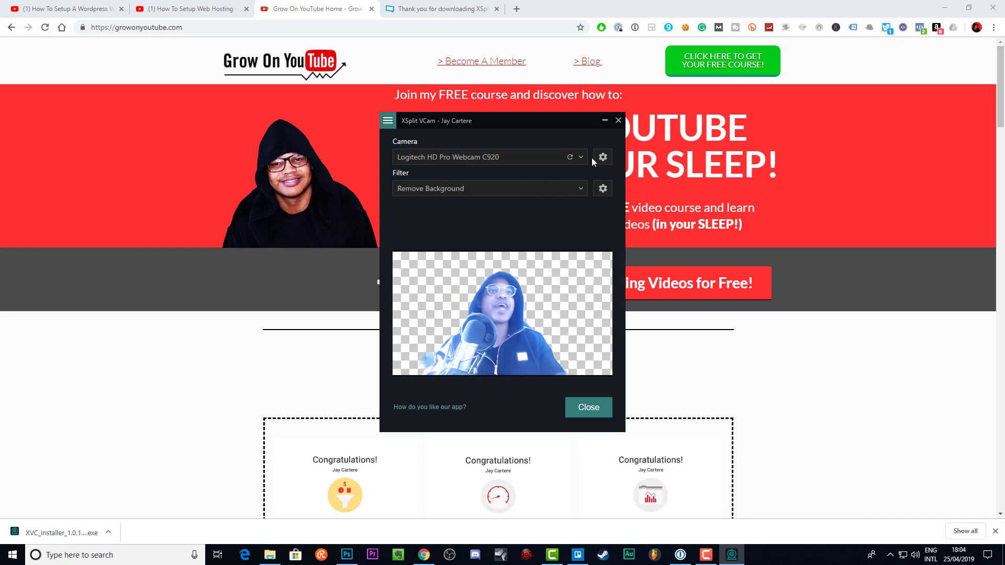
click(602, 189)
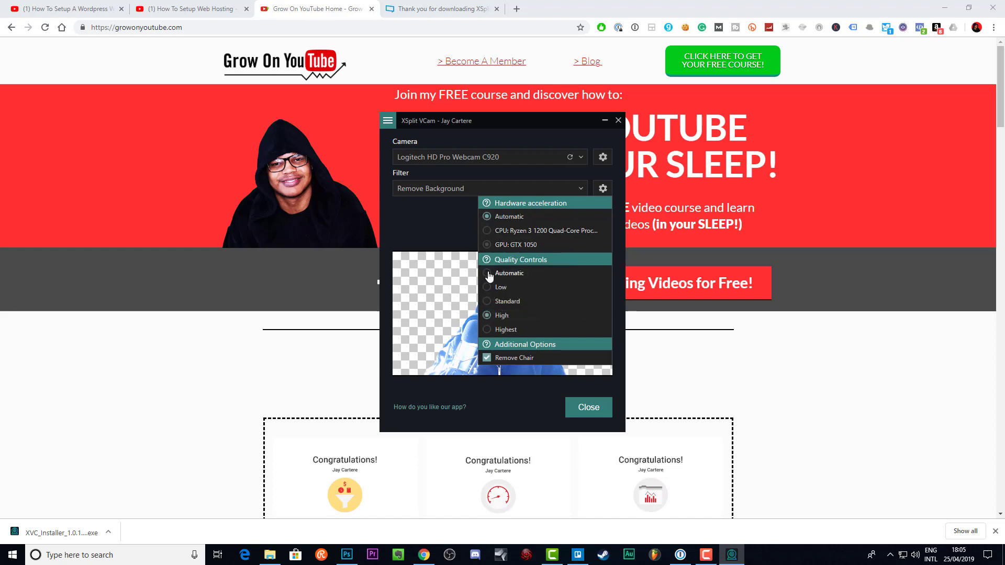
- Close the filter settings panel, leaving High quality and Remove Chair enabled
click(601, 189)
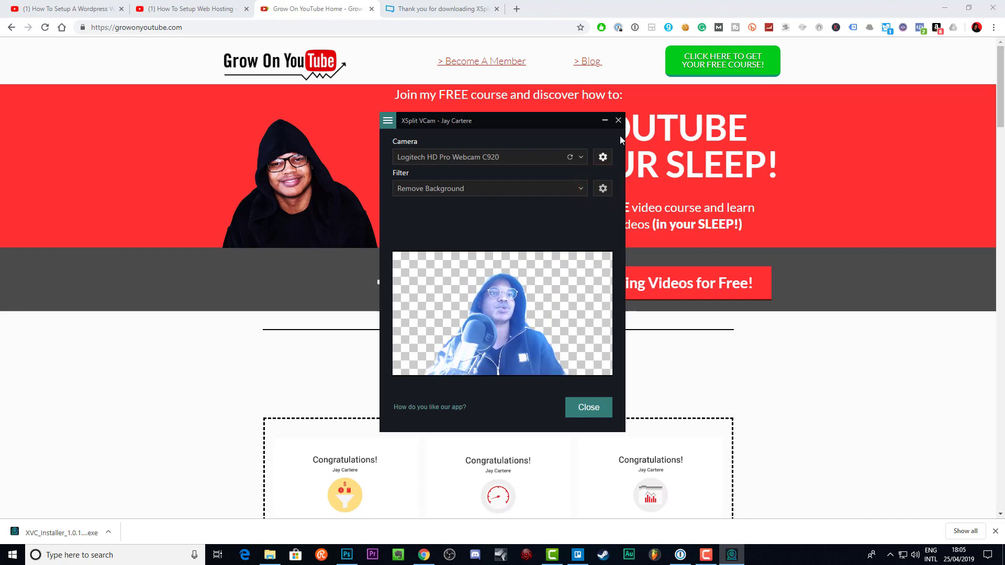
- Lower the Logitech webcam's exposure in Advanced Settings and save the properties
click(603, 157)
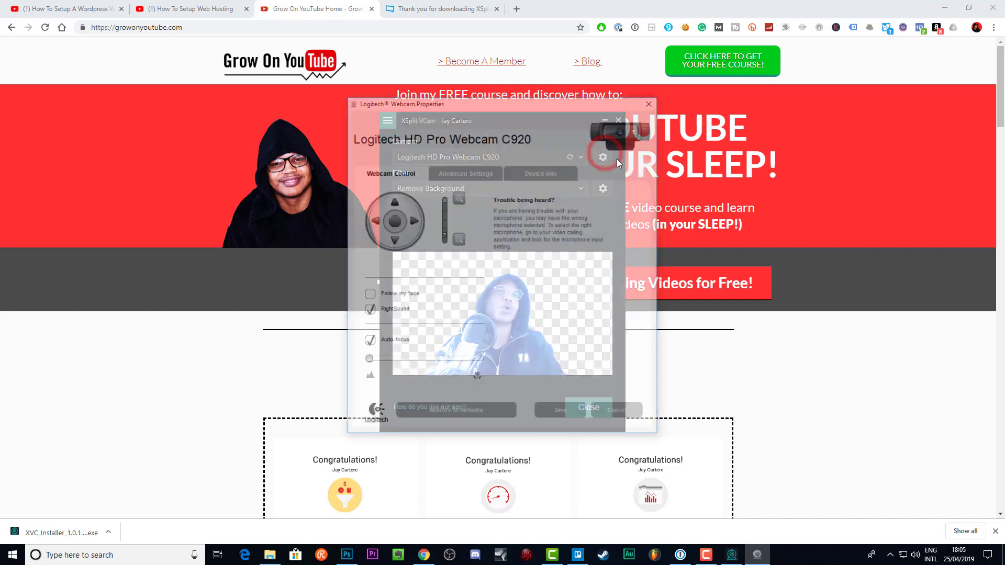
click(457, 175)
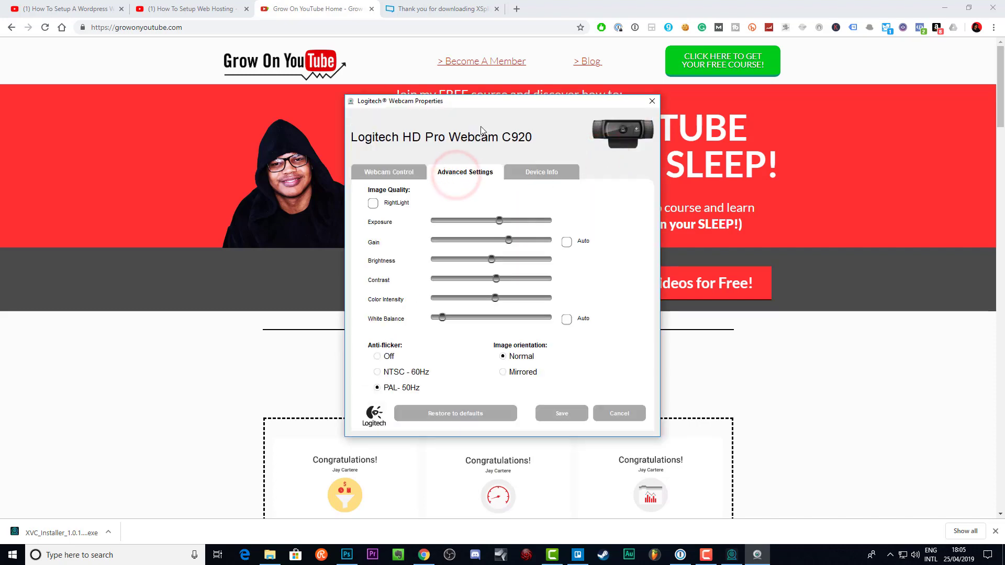
drag(470, 107, 775, 127)
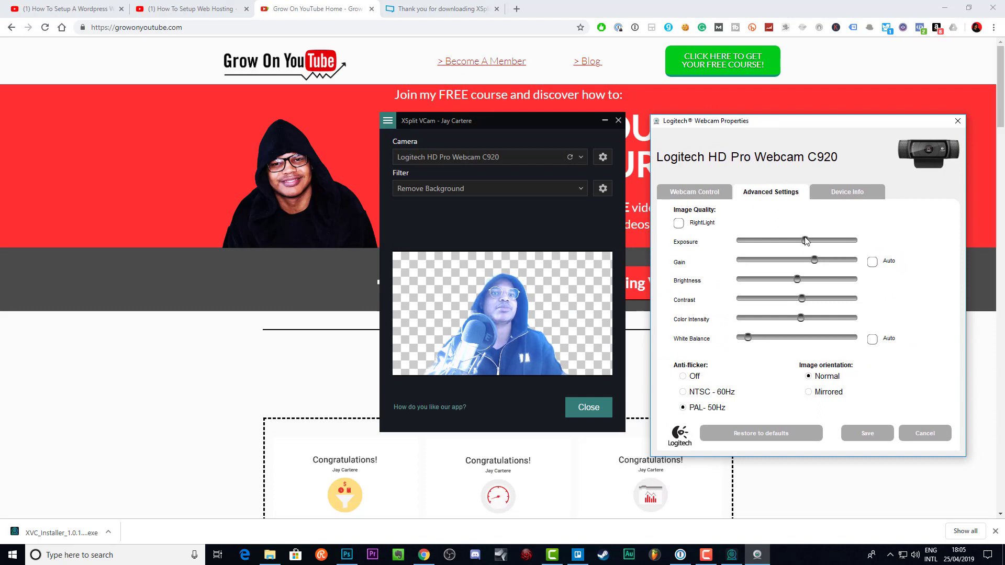
drag(805, 243, 790, 246)
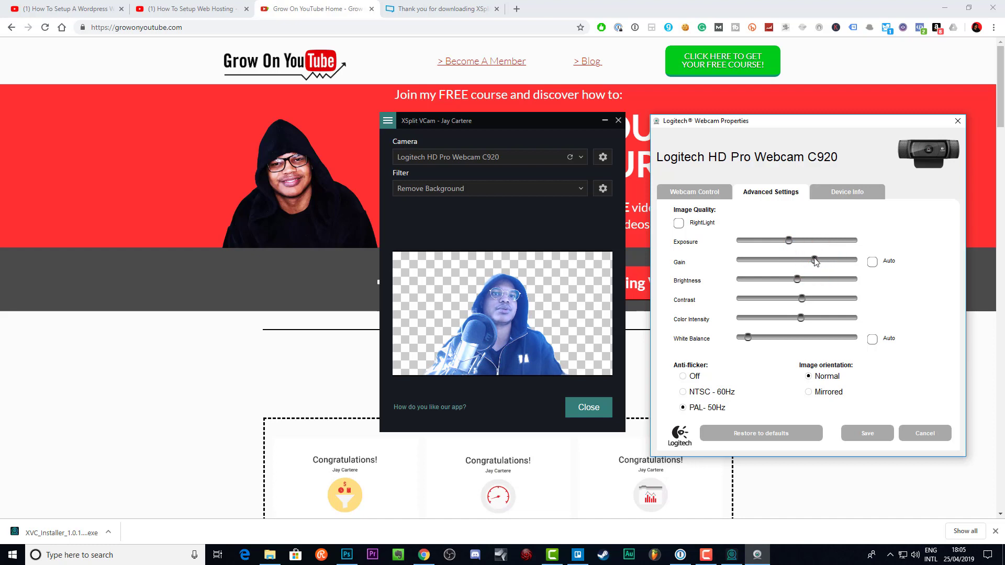
click(875, 432)
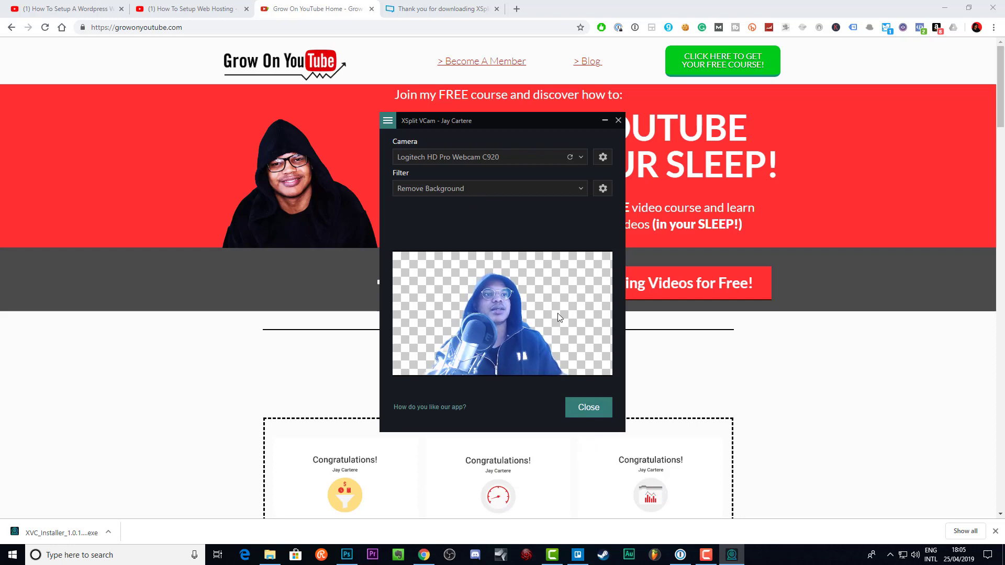
- Switch the XSplit VCam filter to Original Background
click(522, 188)
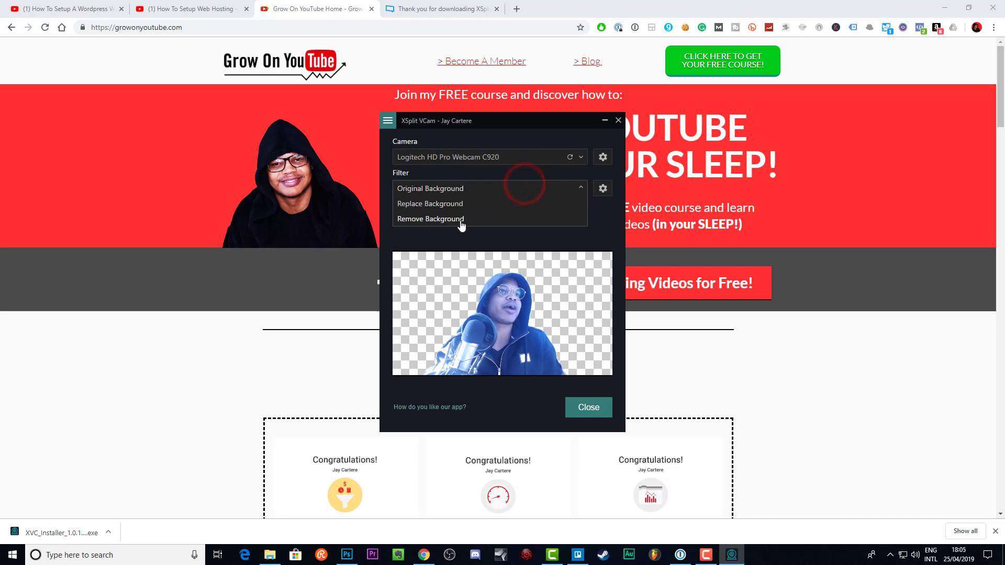
click(453, 190)
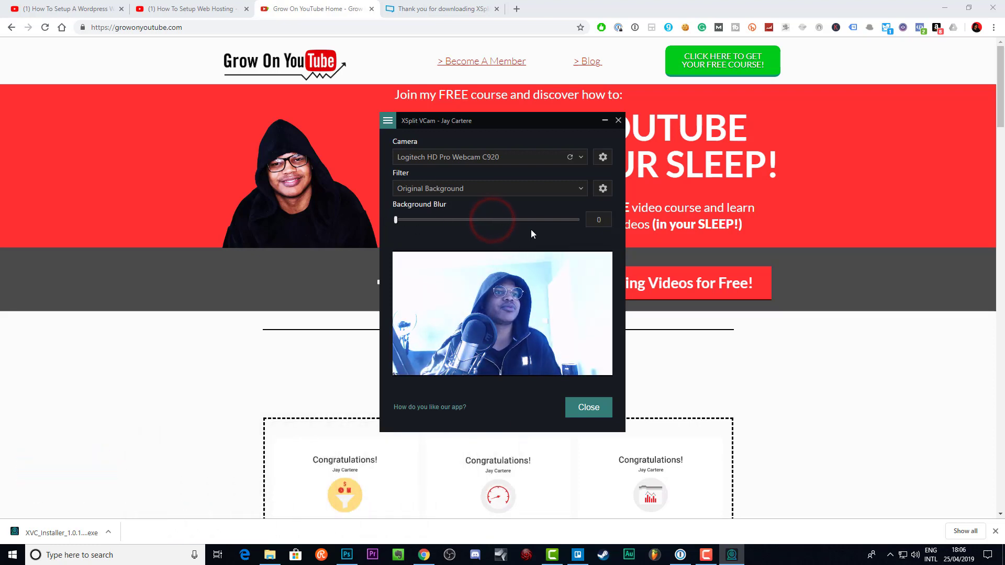
- Reapply the Remove Background filter in XSplit VCam
click(580, 191)
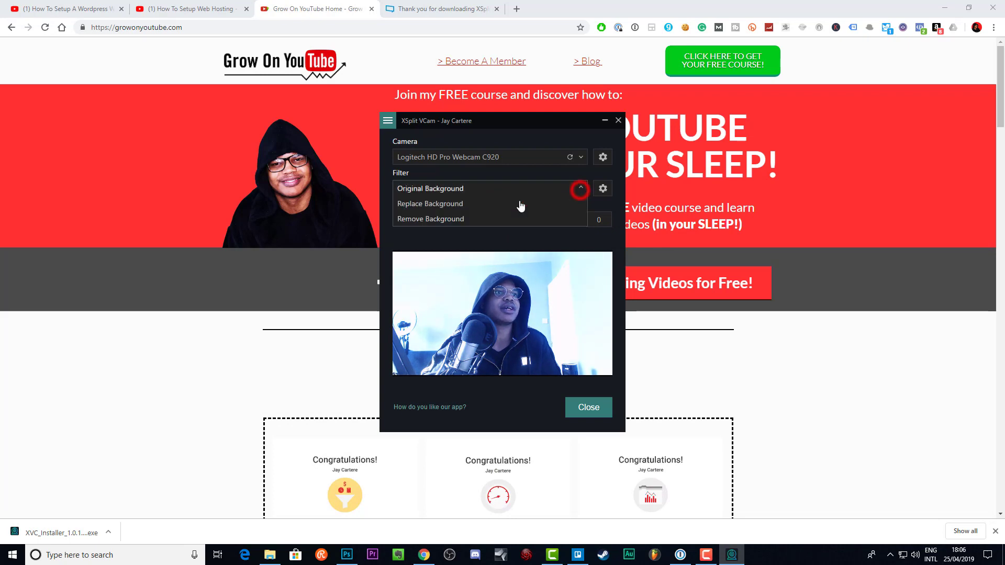
click(469, 220)
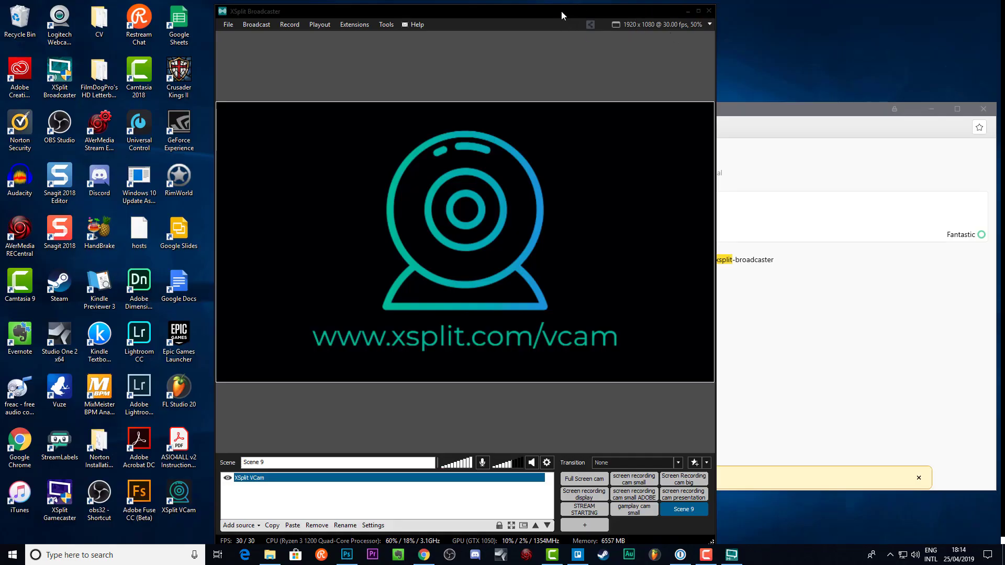
- Add an XSplit VCam video device source to Scene 9 and select it
drag(561, 11, 601, 18)
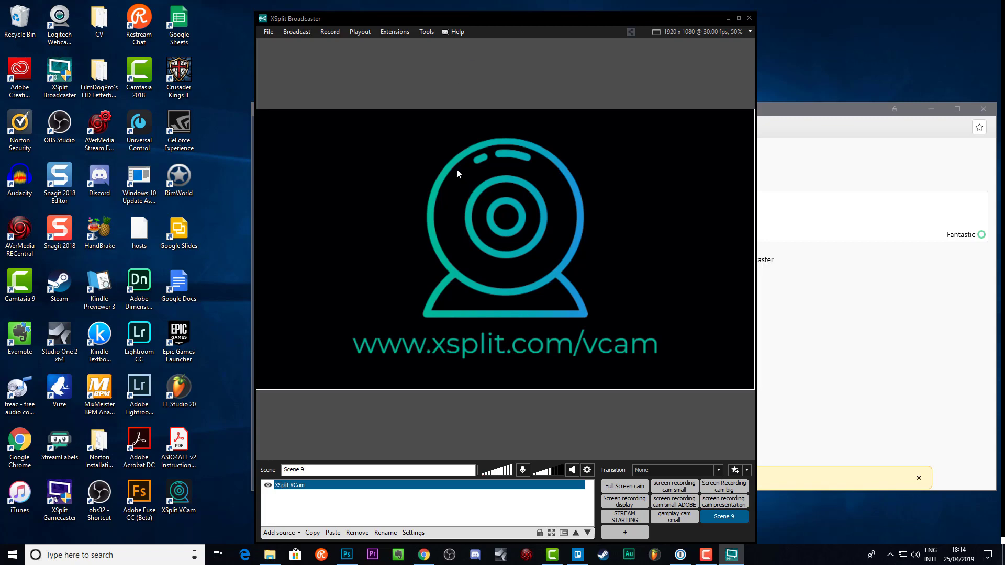
click(472, 205)
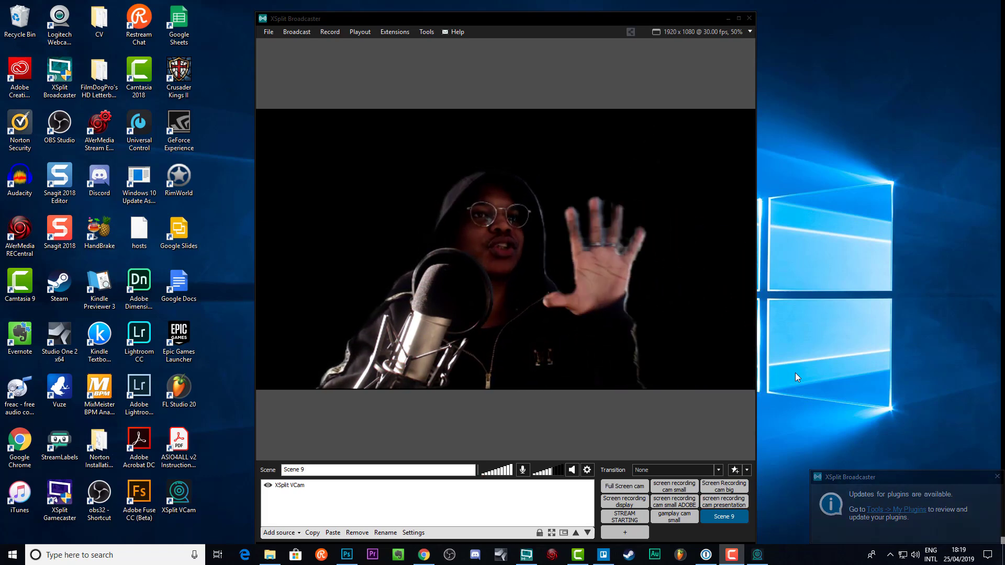
click(535, 206)
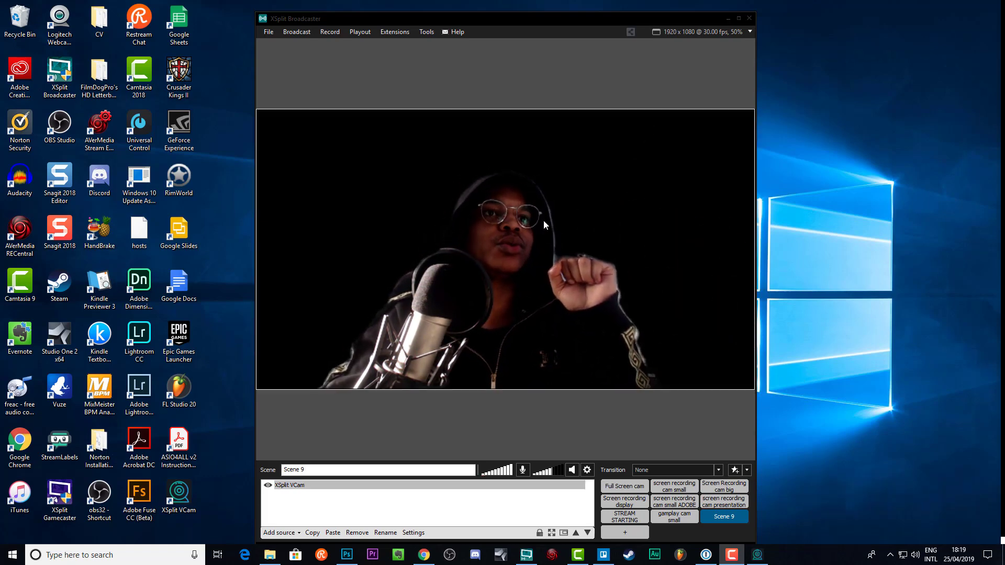
- Move the VCam window left and centre the Broadcaster window slightly higher
drag(485, 17, 840, 37)
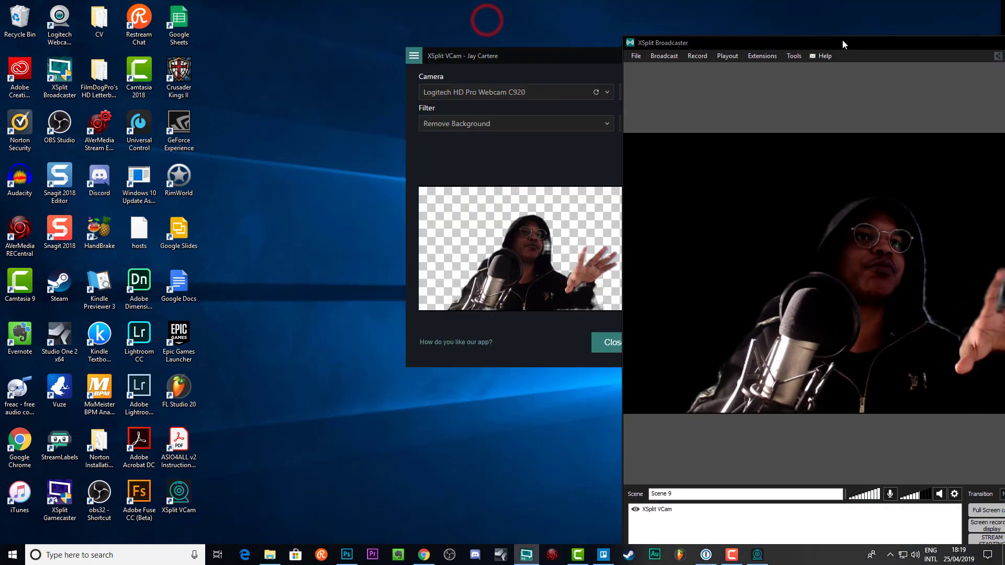
drag(520, 54, 183, 60)
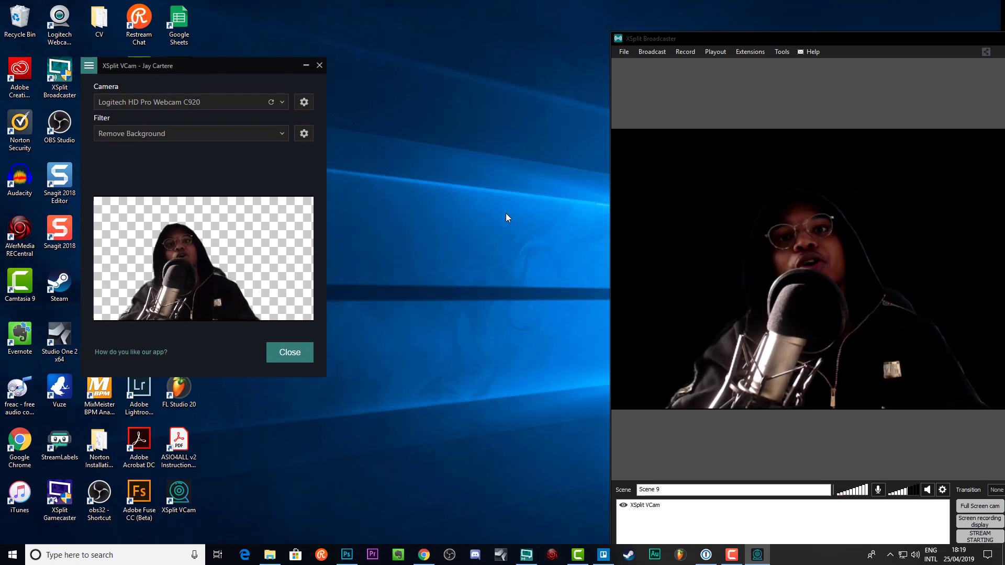
click(816, 353)
drag(865, 34, 605, 24)
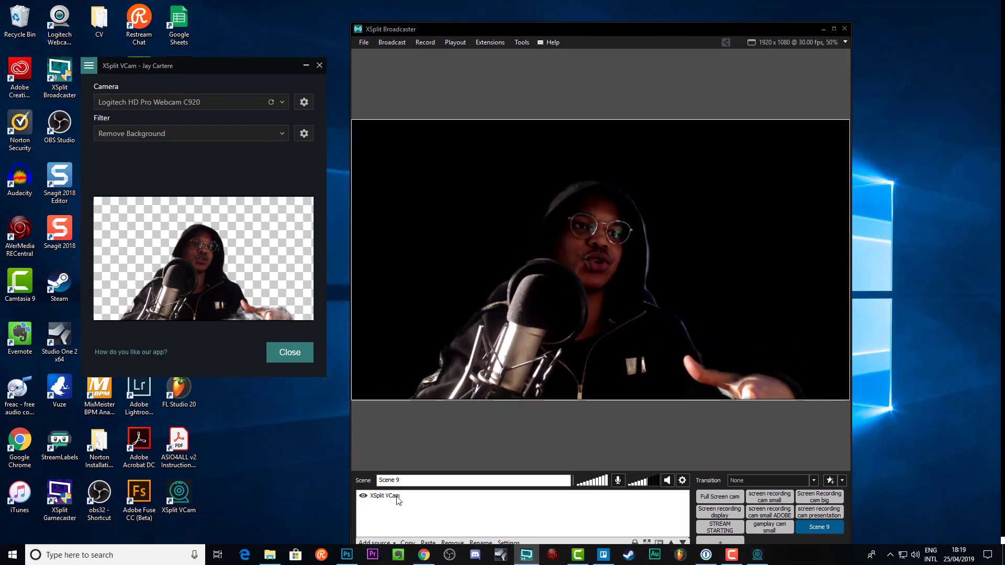
drag(602, 29, 607, 11)
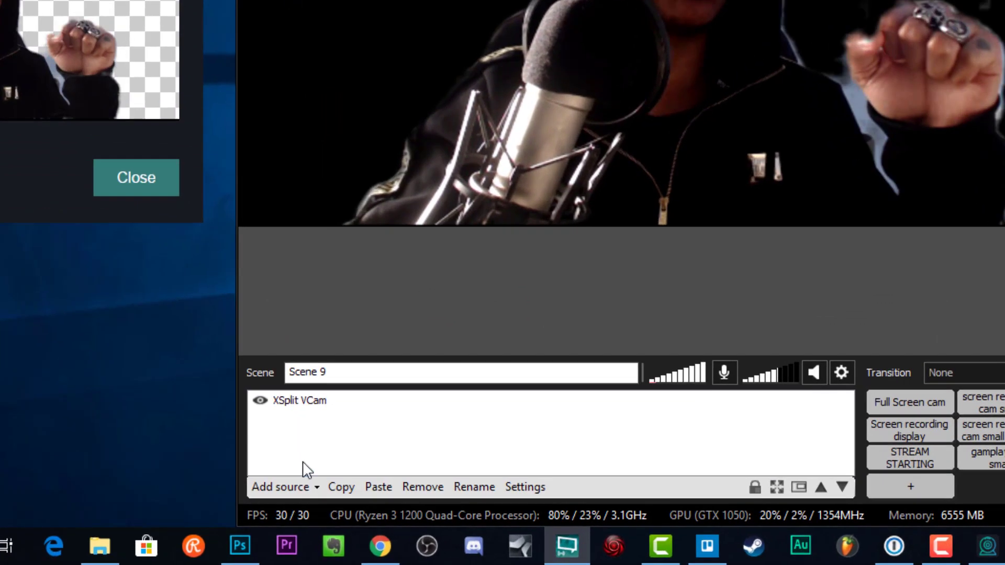
- Add a second XSplit VCam video source to Scene 9
click(300, 485)
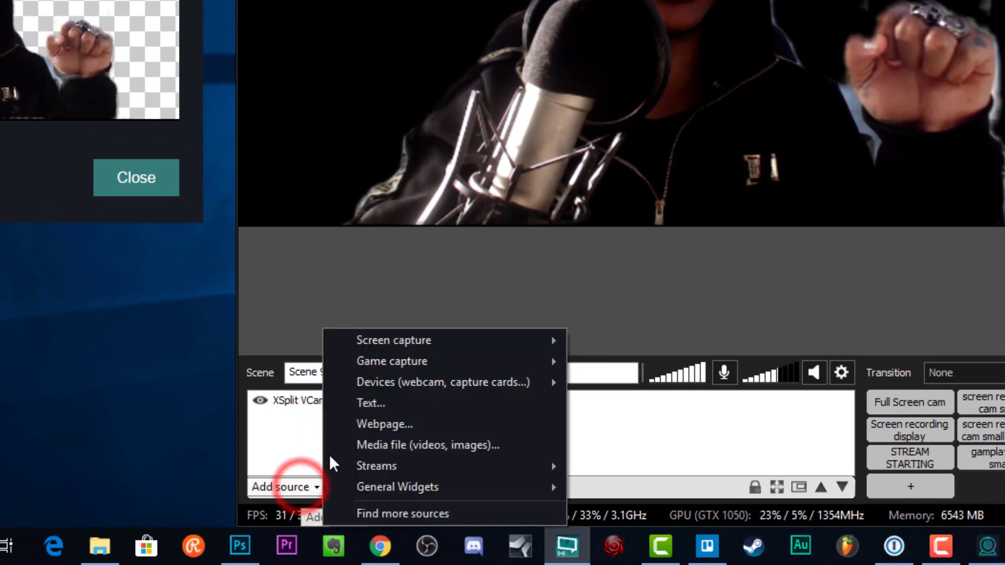
mouse_move(408, 381)
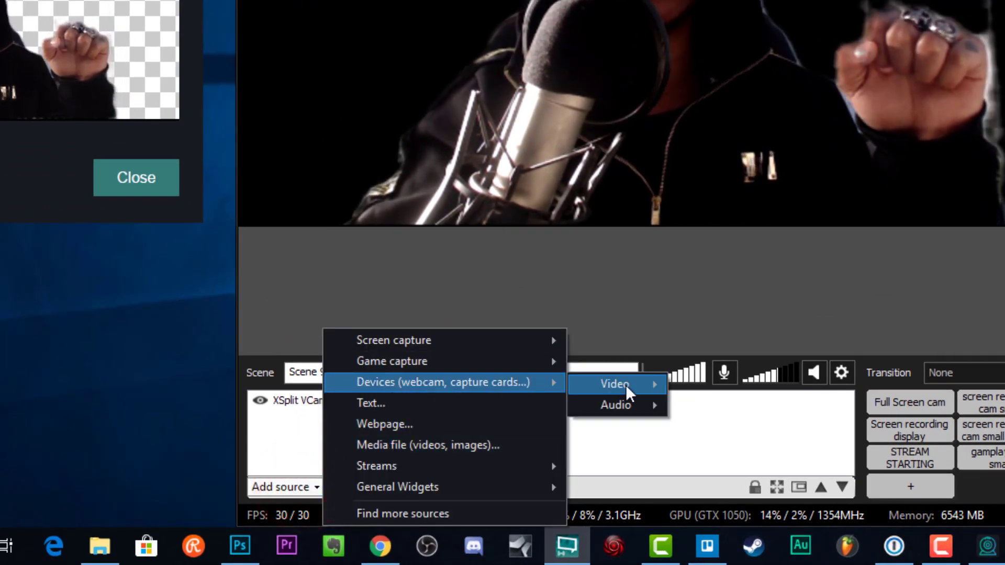
mouse_move(628, 405)
mouse_move(636, 380)
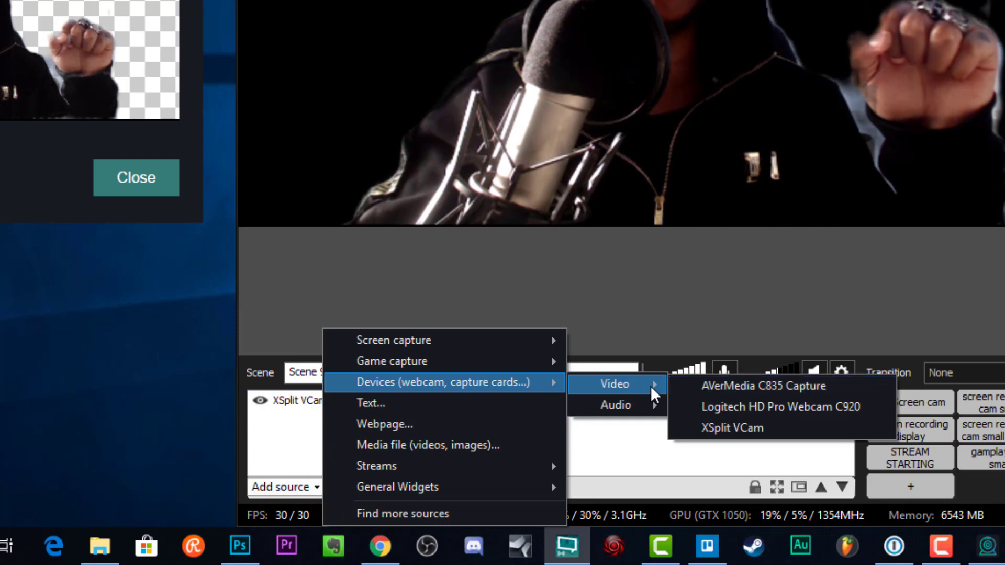
click(718, 424)
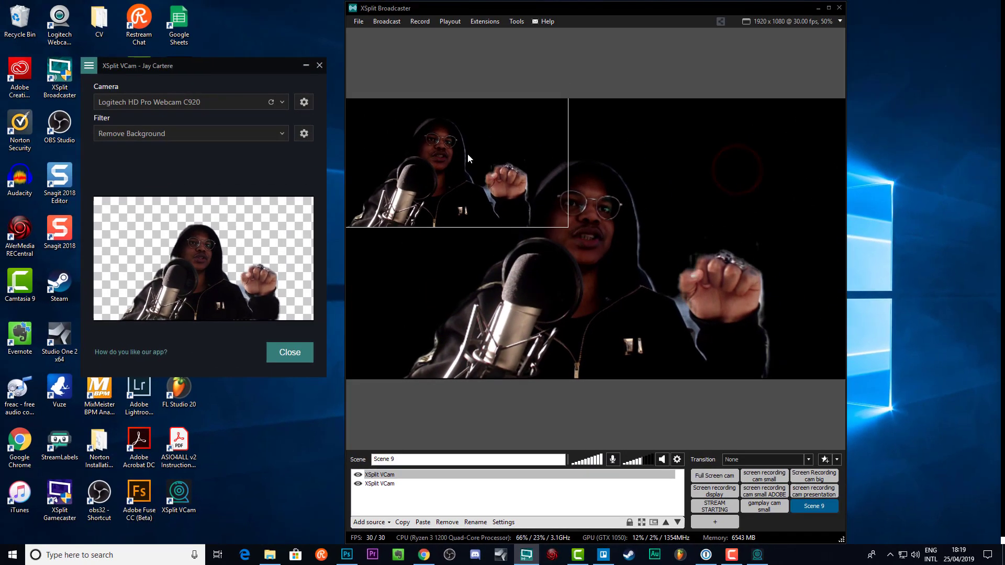
click(458, 0)
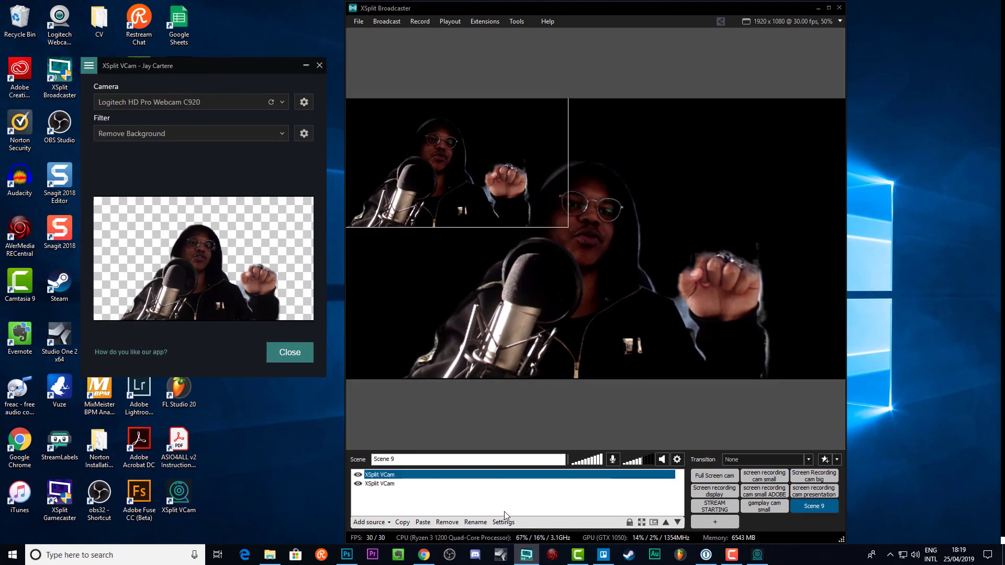
- Add a third XSplit VCam source and place it at the preview's top-right
click(370, 522)
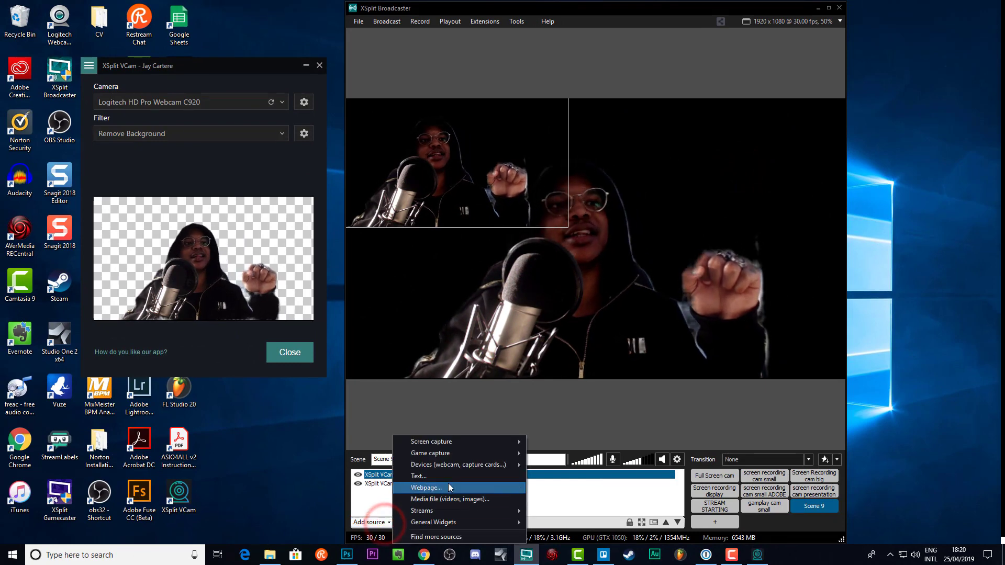
mouse_move(451, 464)
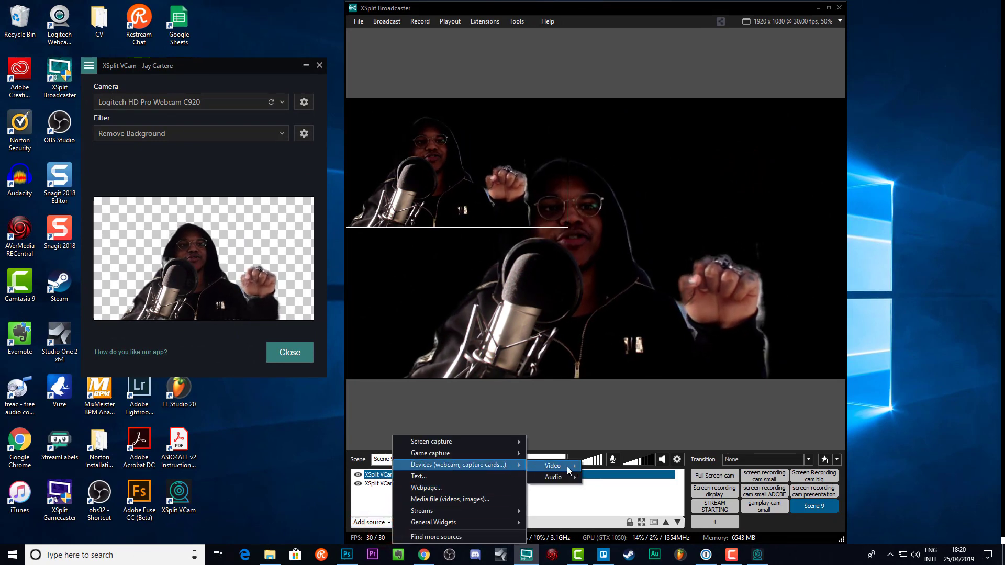
mouse_move(567, 466)
click(601, 489)
drag(443, 318, 702, 162)
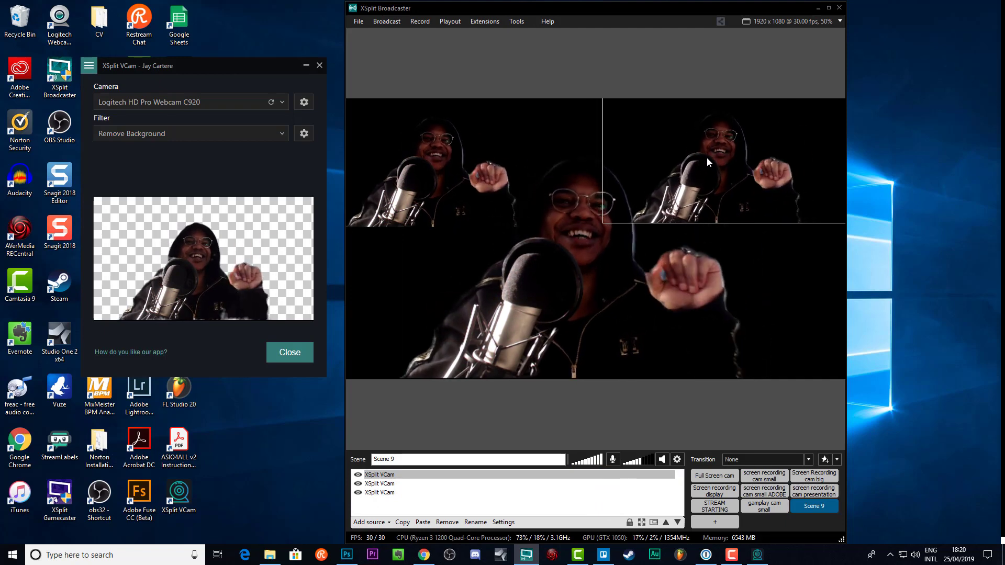
click(629, 356)
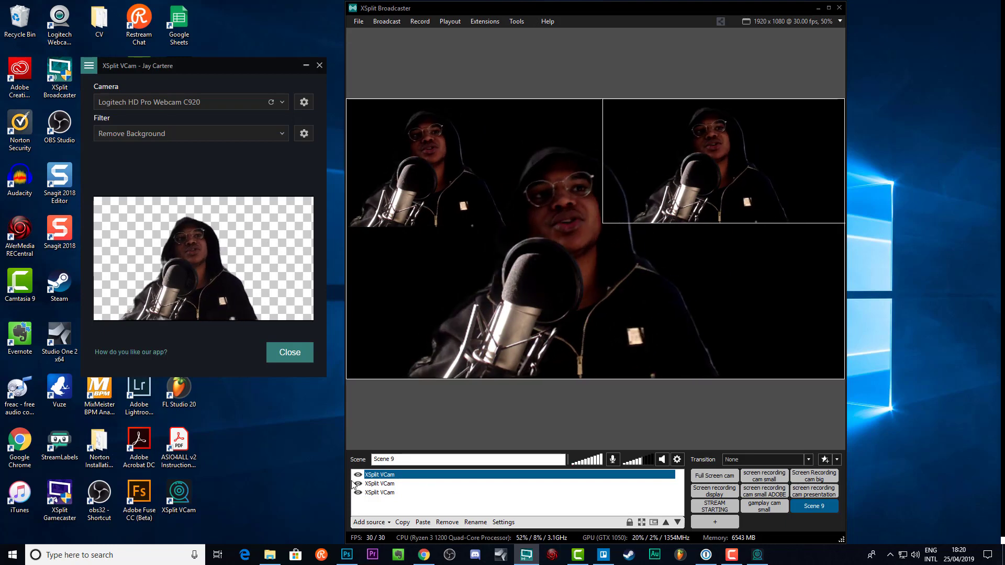
- Switch to the Full Screen cam scene and shift the overlay to fill the preview
click(714, 478)
click(713, 478)
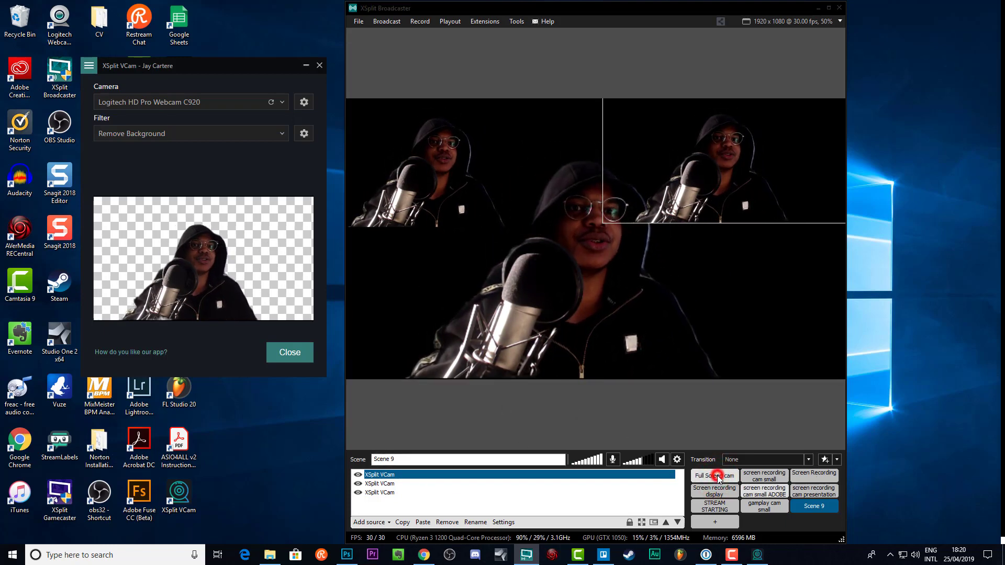
drag(491, 199, 495, 334)
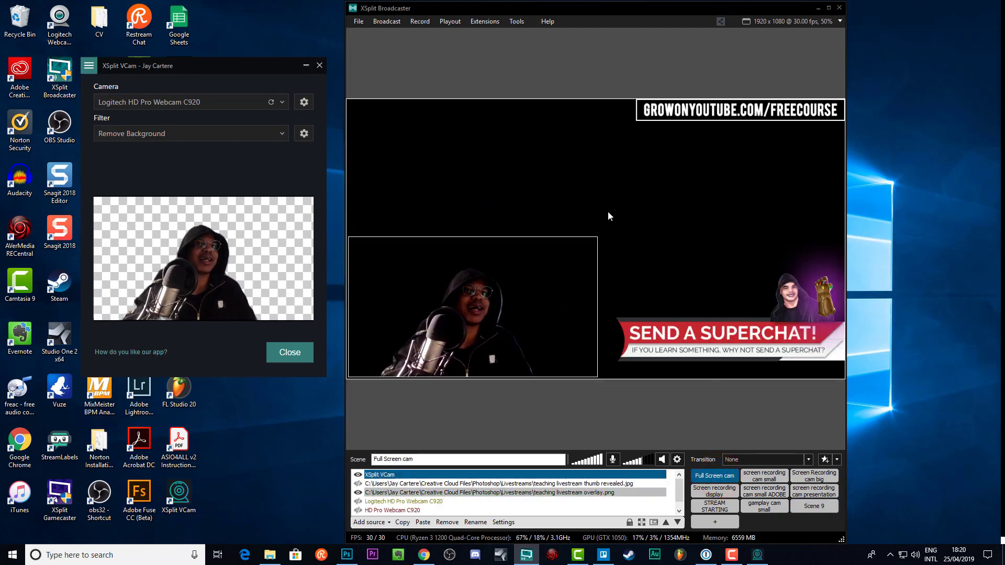
click(596, 238)
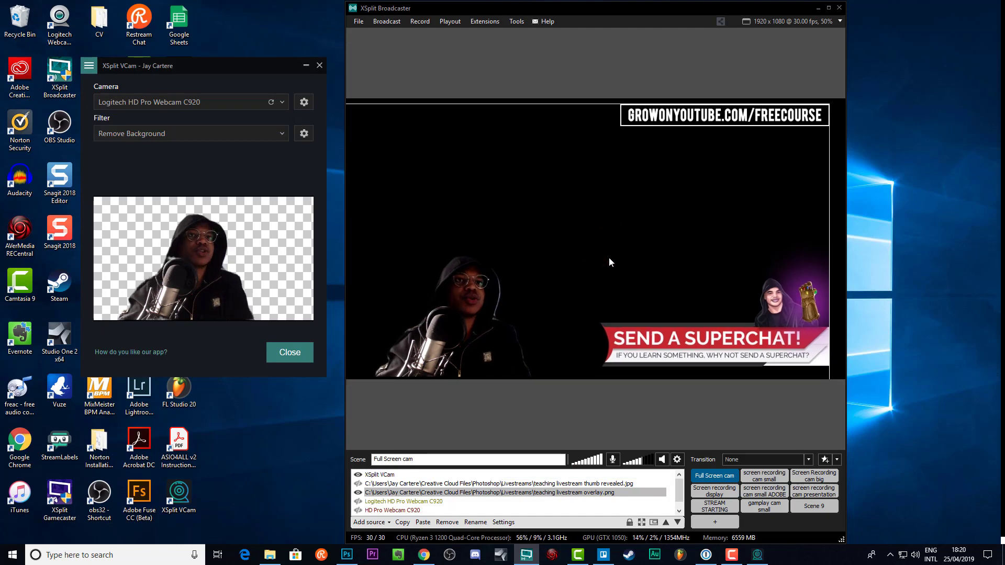
drag(674, 126, 690, 123)
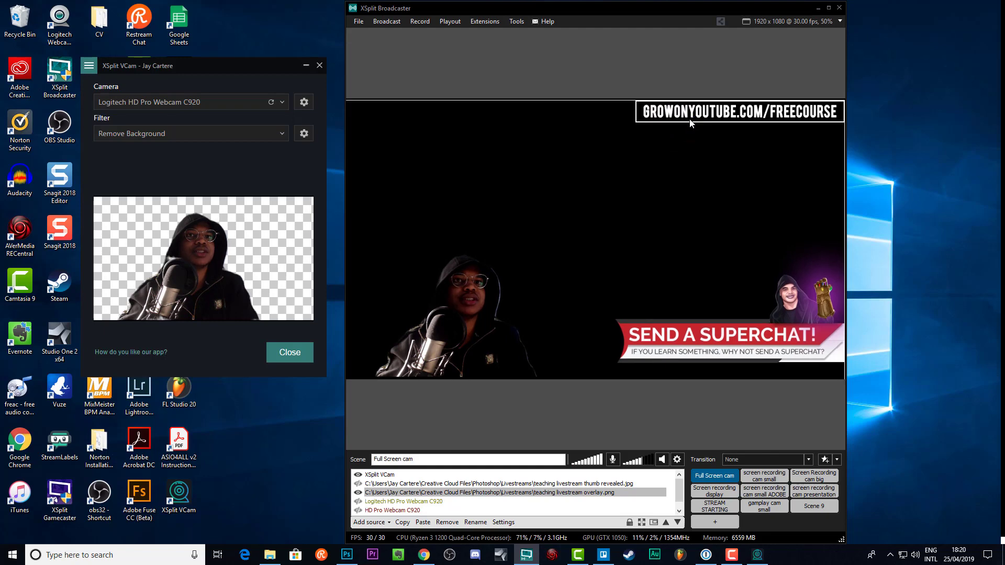
- Shrink the XSplit VCam webcam source into the bottom-left corner
click(381, 474)
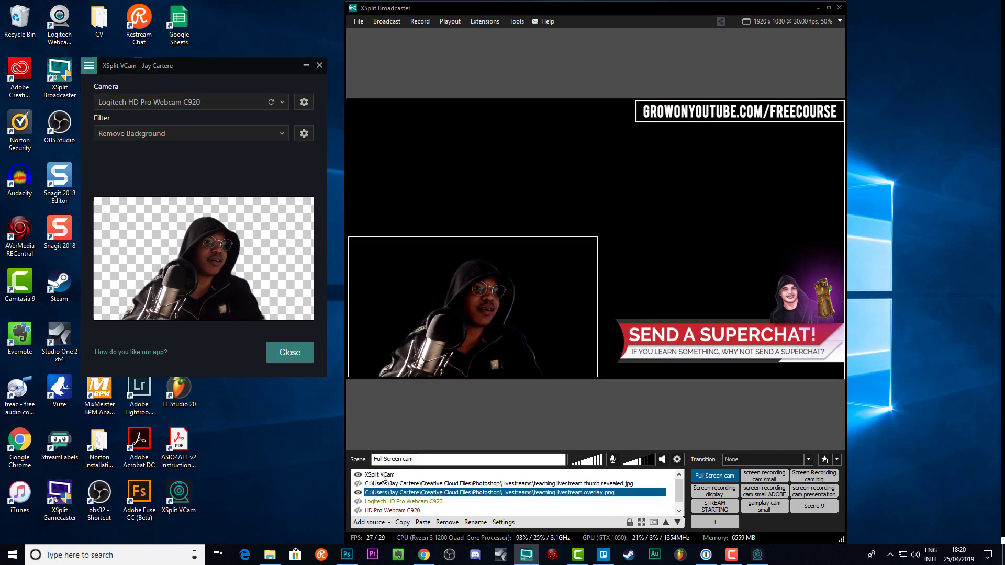
drag(595, 238, 422, 312)
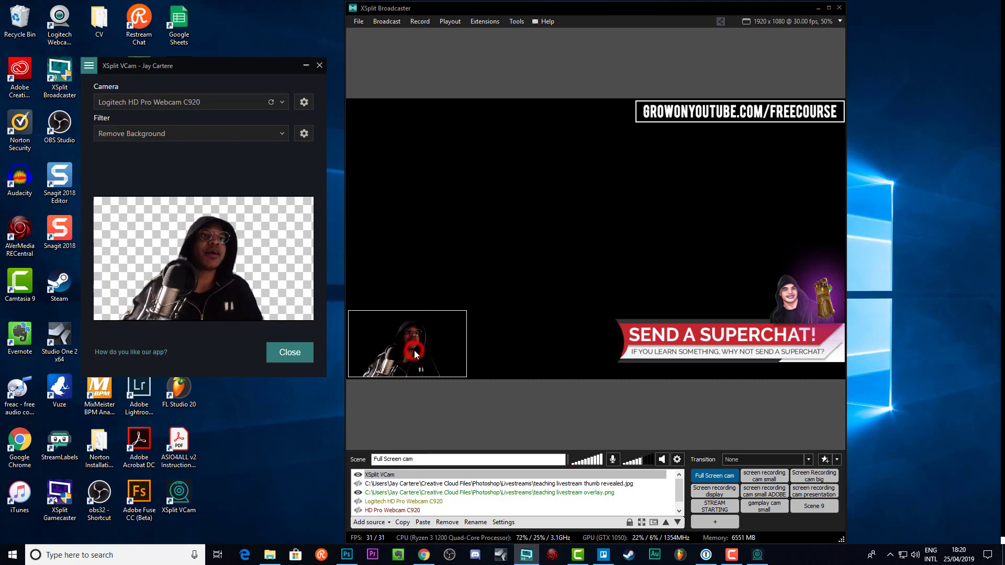
drag(415, 354, 417, 354)
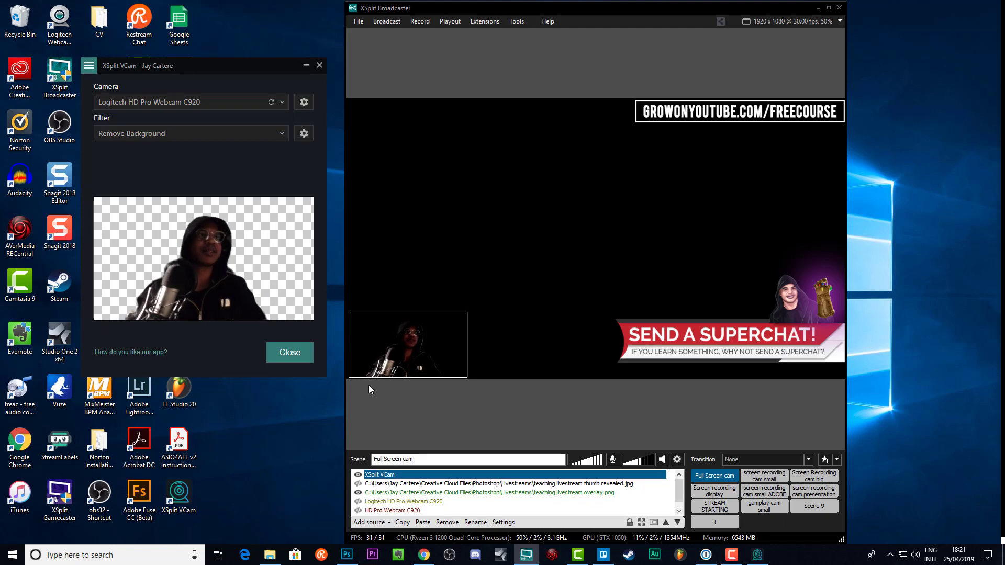
- Turn off RightLight and Gain Auto in the C920's Advanced Settings and save
click(303, 102)
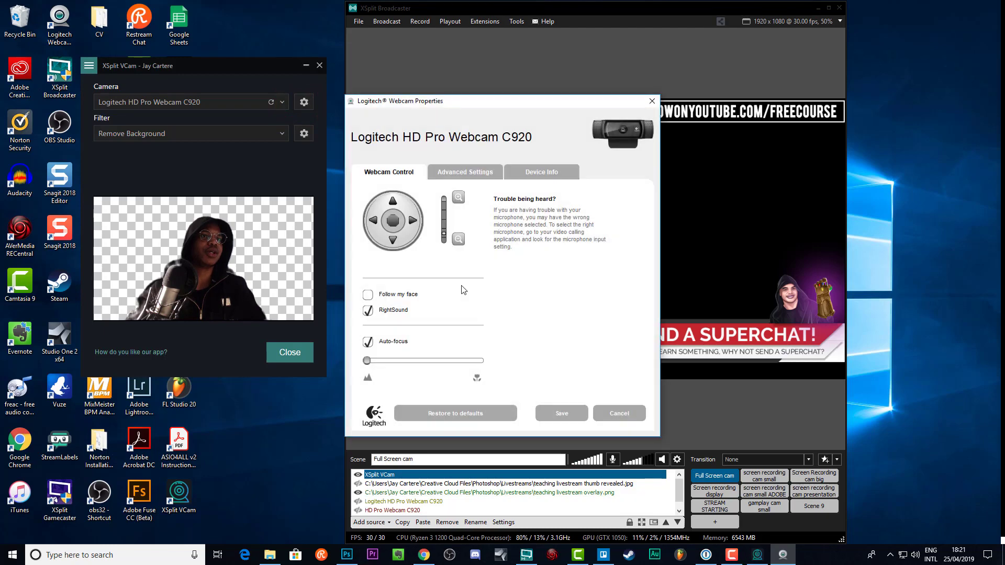
click(466, 176)
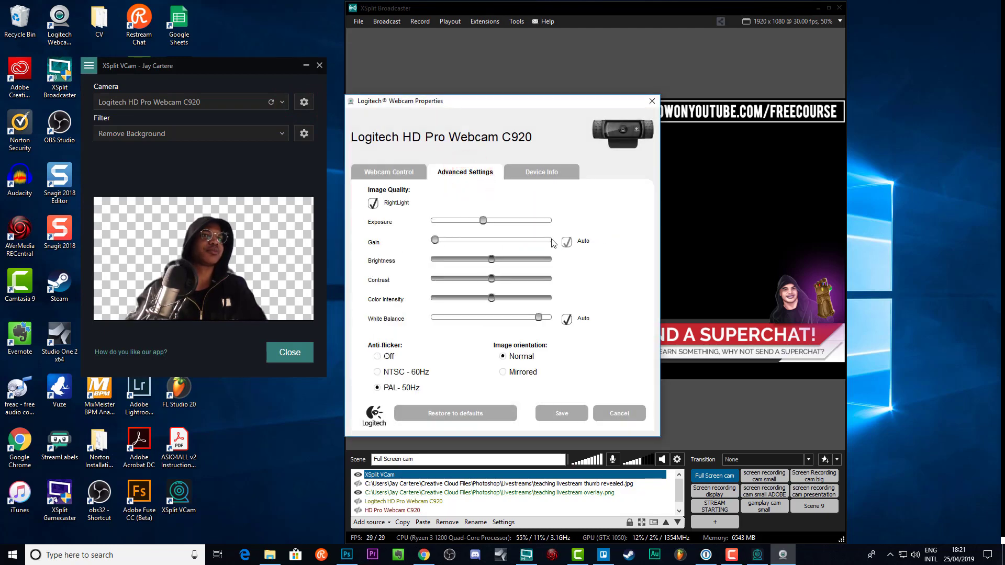
click(373, 203)
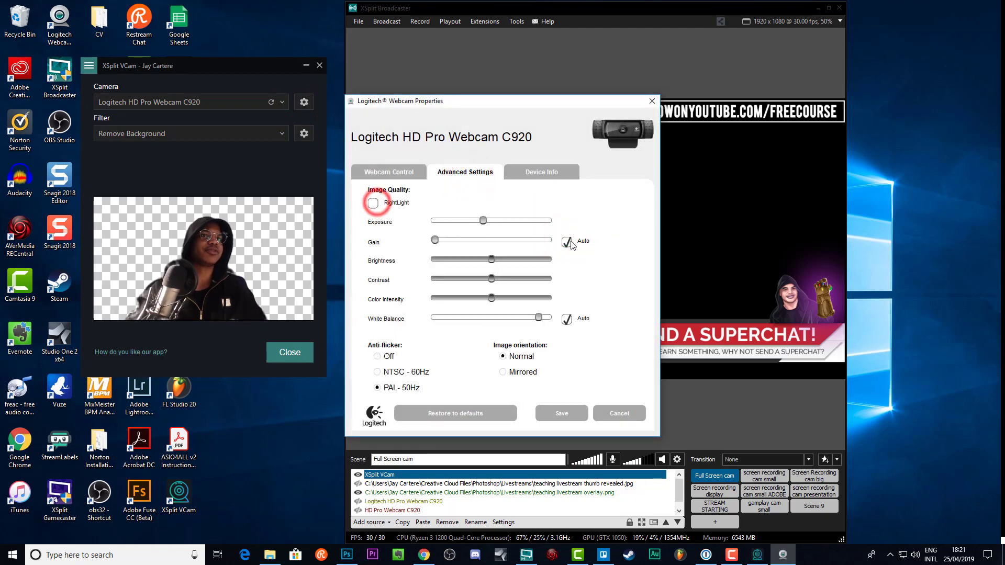
click(566, 242)
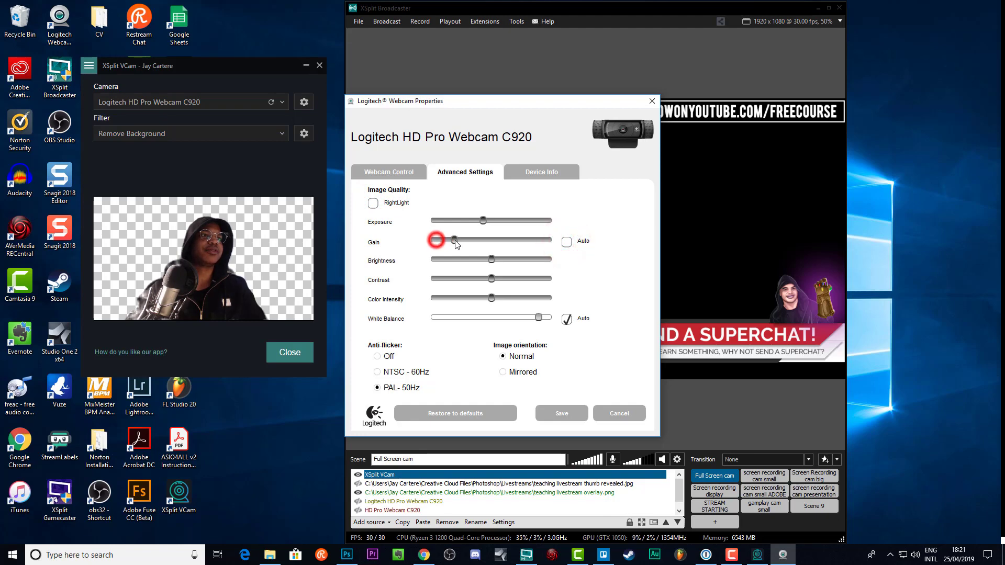
drag(485, 107, 733, 93)
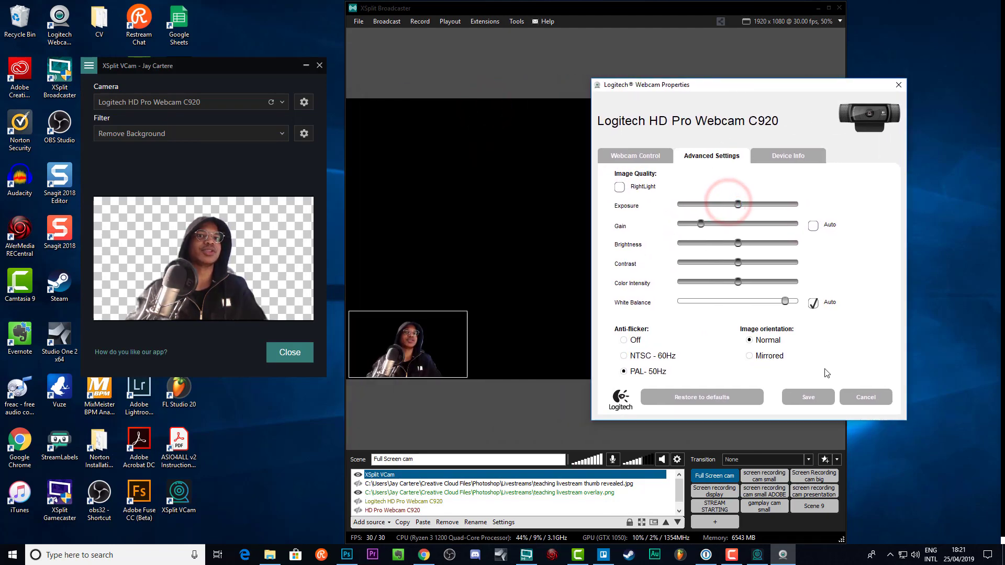
click(809, 397)
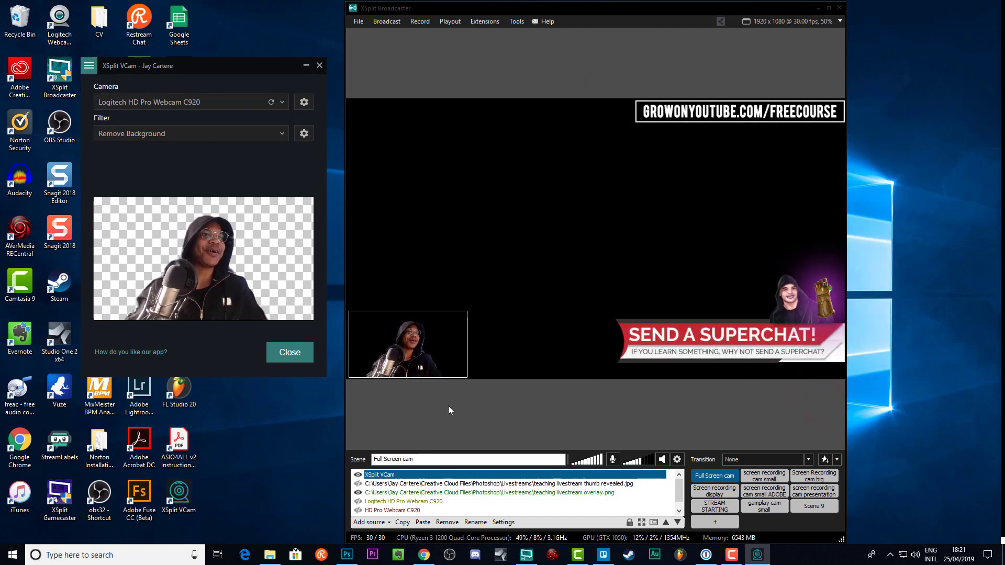